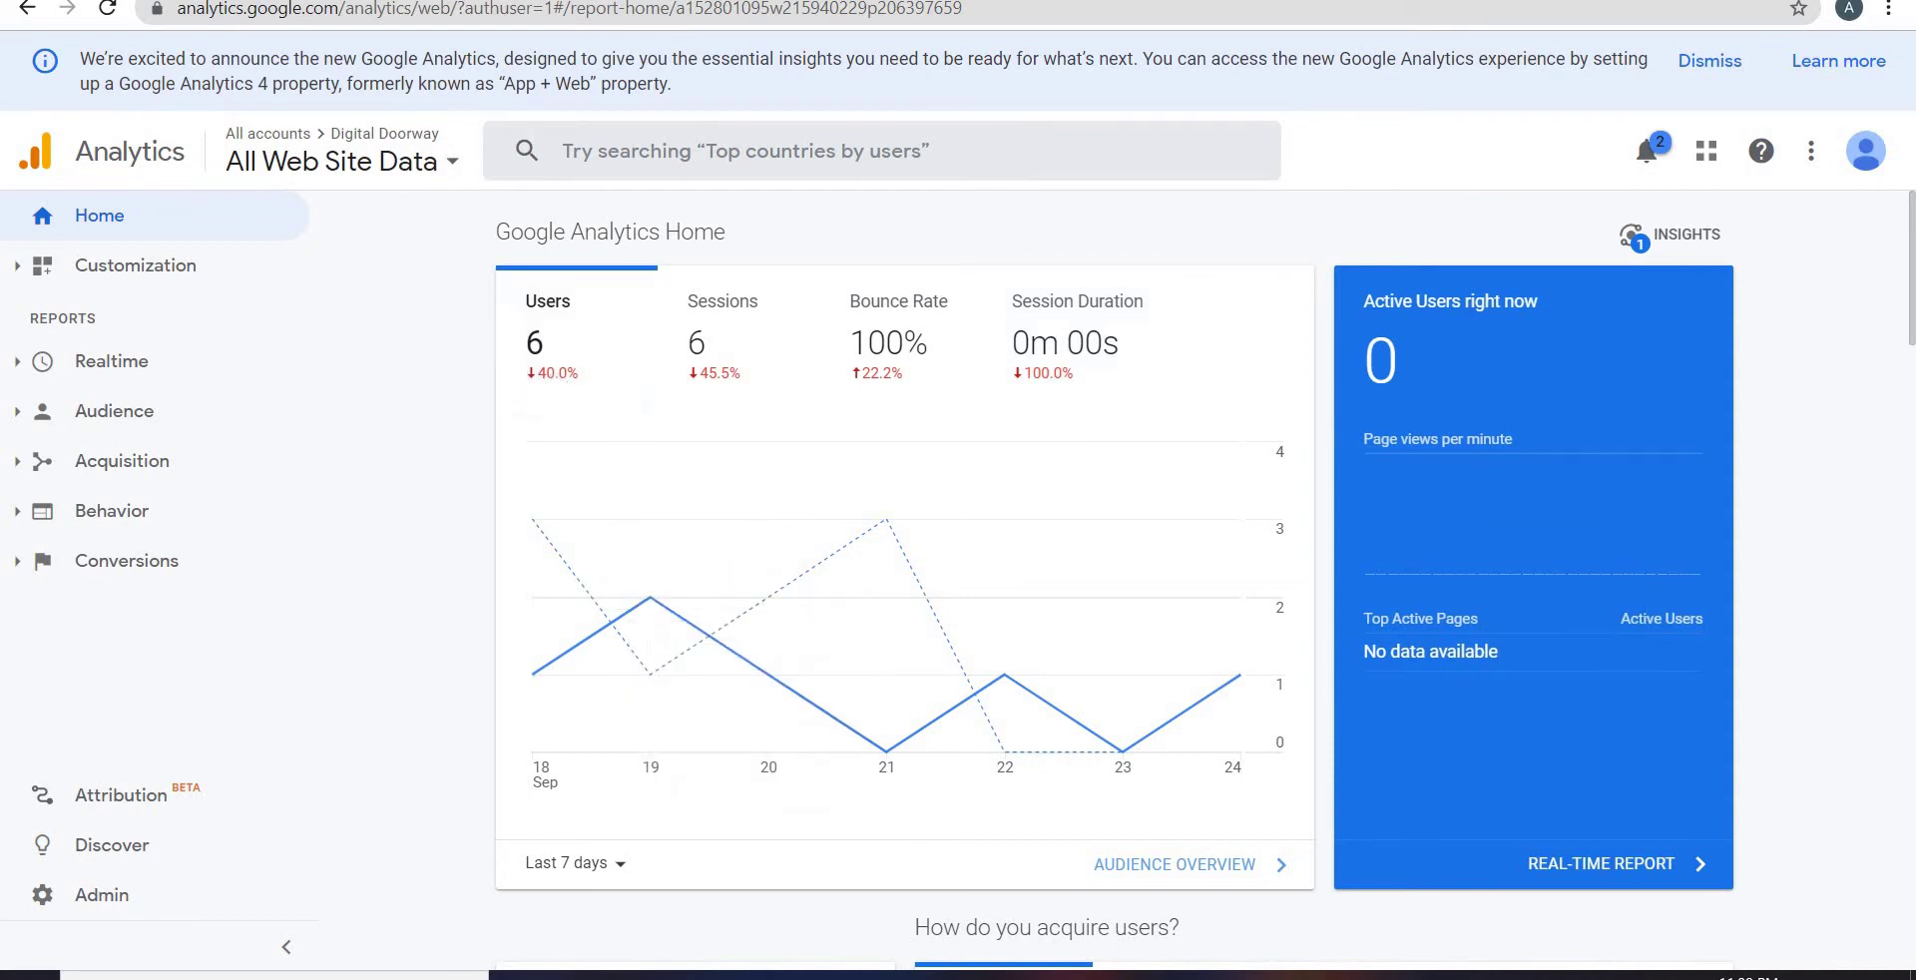
Step: Open the GA4 Setup Assistant in the admin settings of the Digital Doorway Universal Analytics property
{"action": "left_click", "coordinate": [97, 900]}
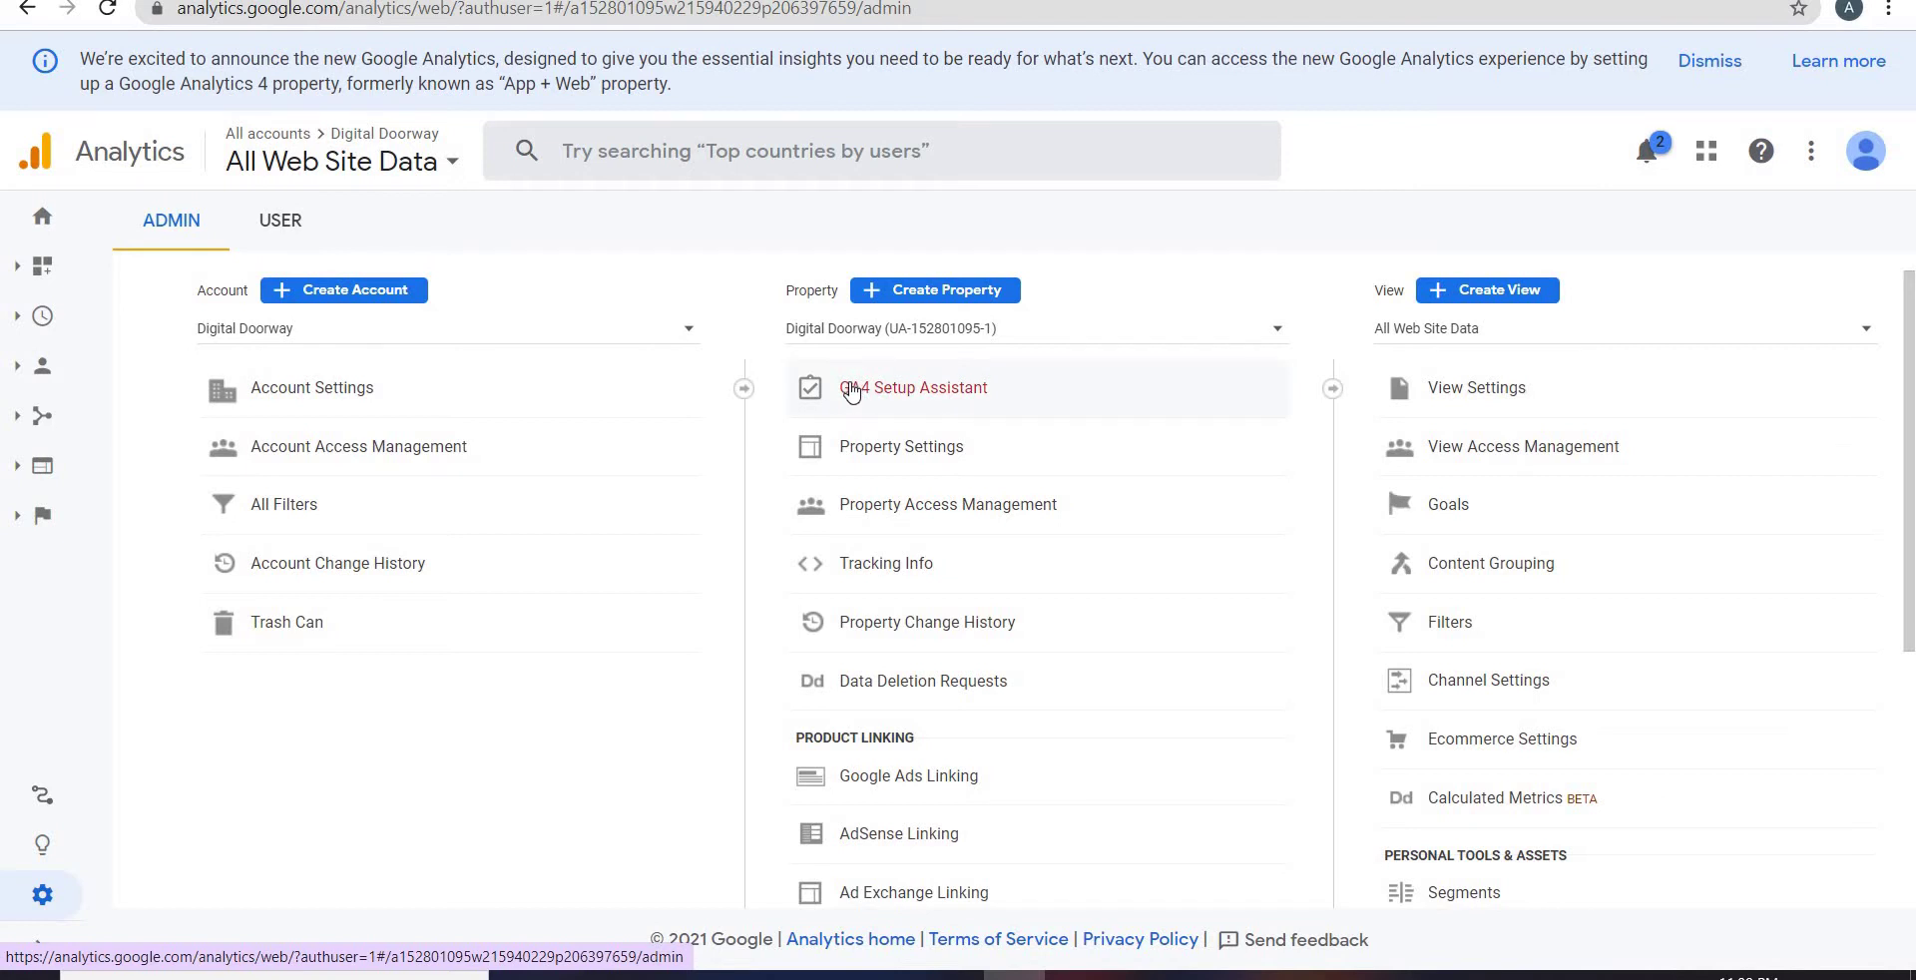
{"action": "left_click", "coordinate": [941, 385]}
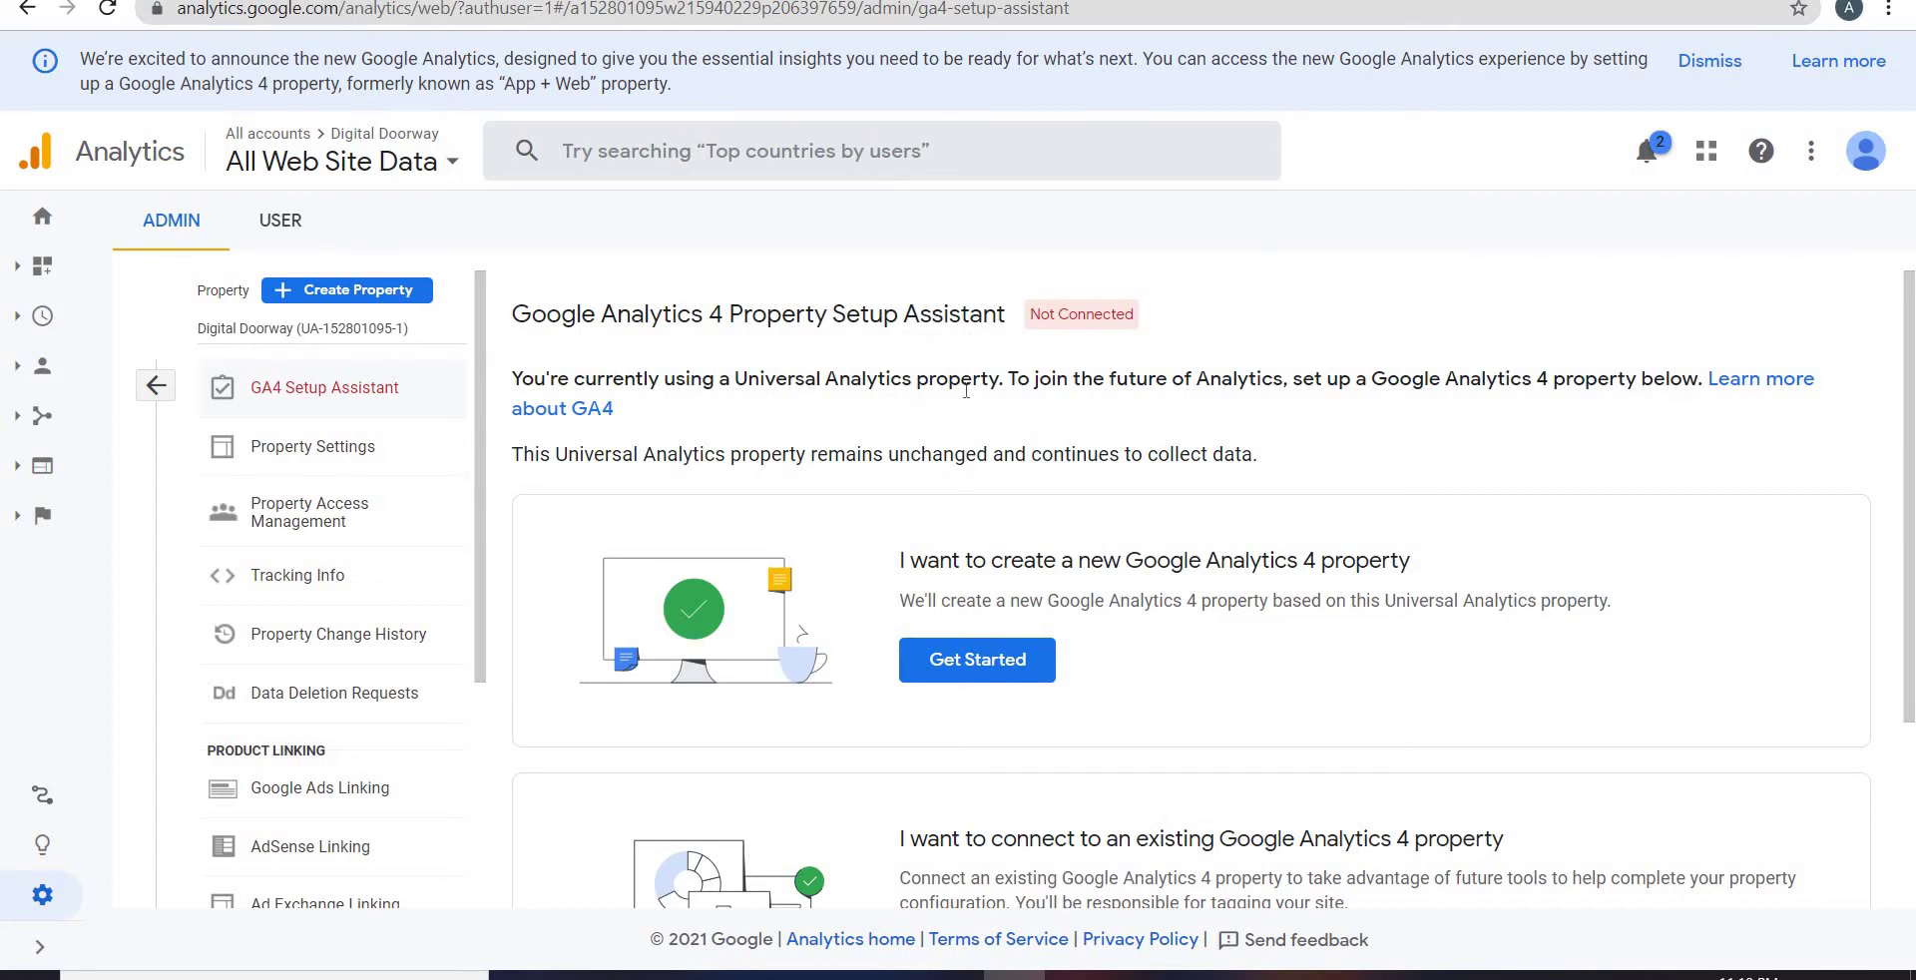
{"action": "left_click_drag", "start_coordinate": [839, 390], "coordinate": [1118, 403]}
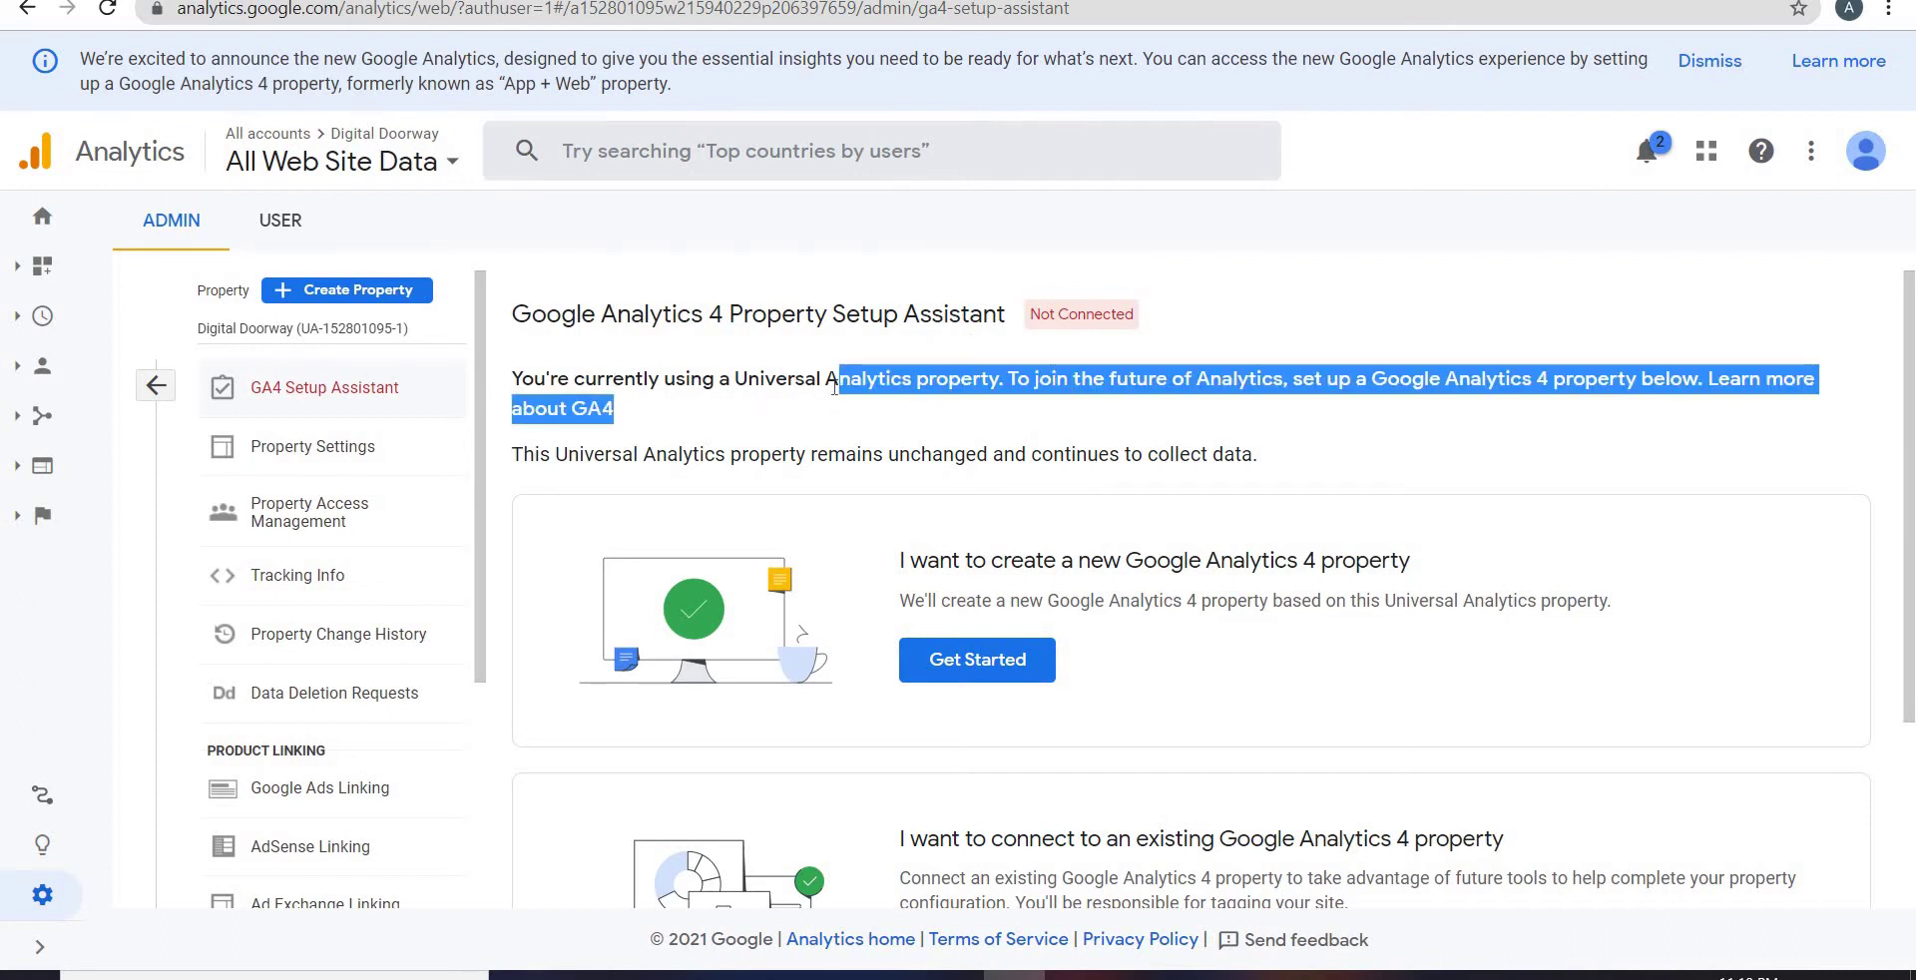
{"action": "left_click", "coordinate": [1126, 411]}
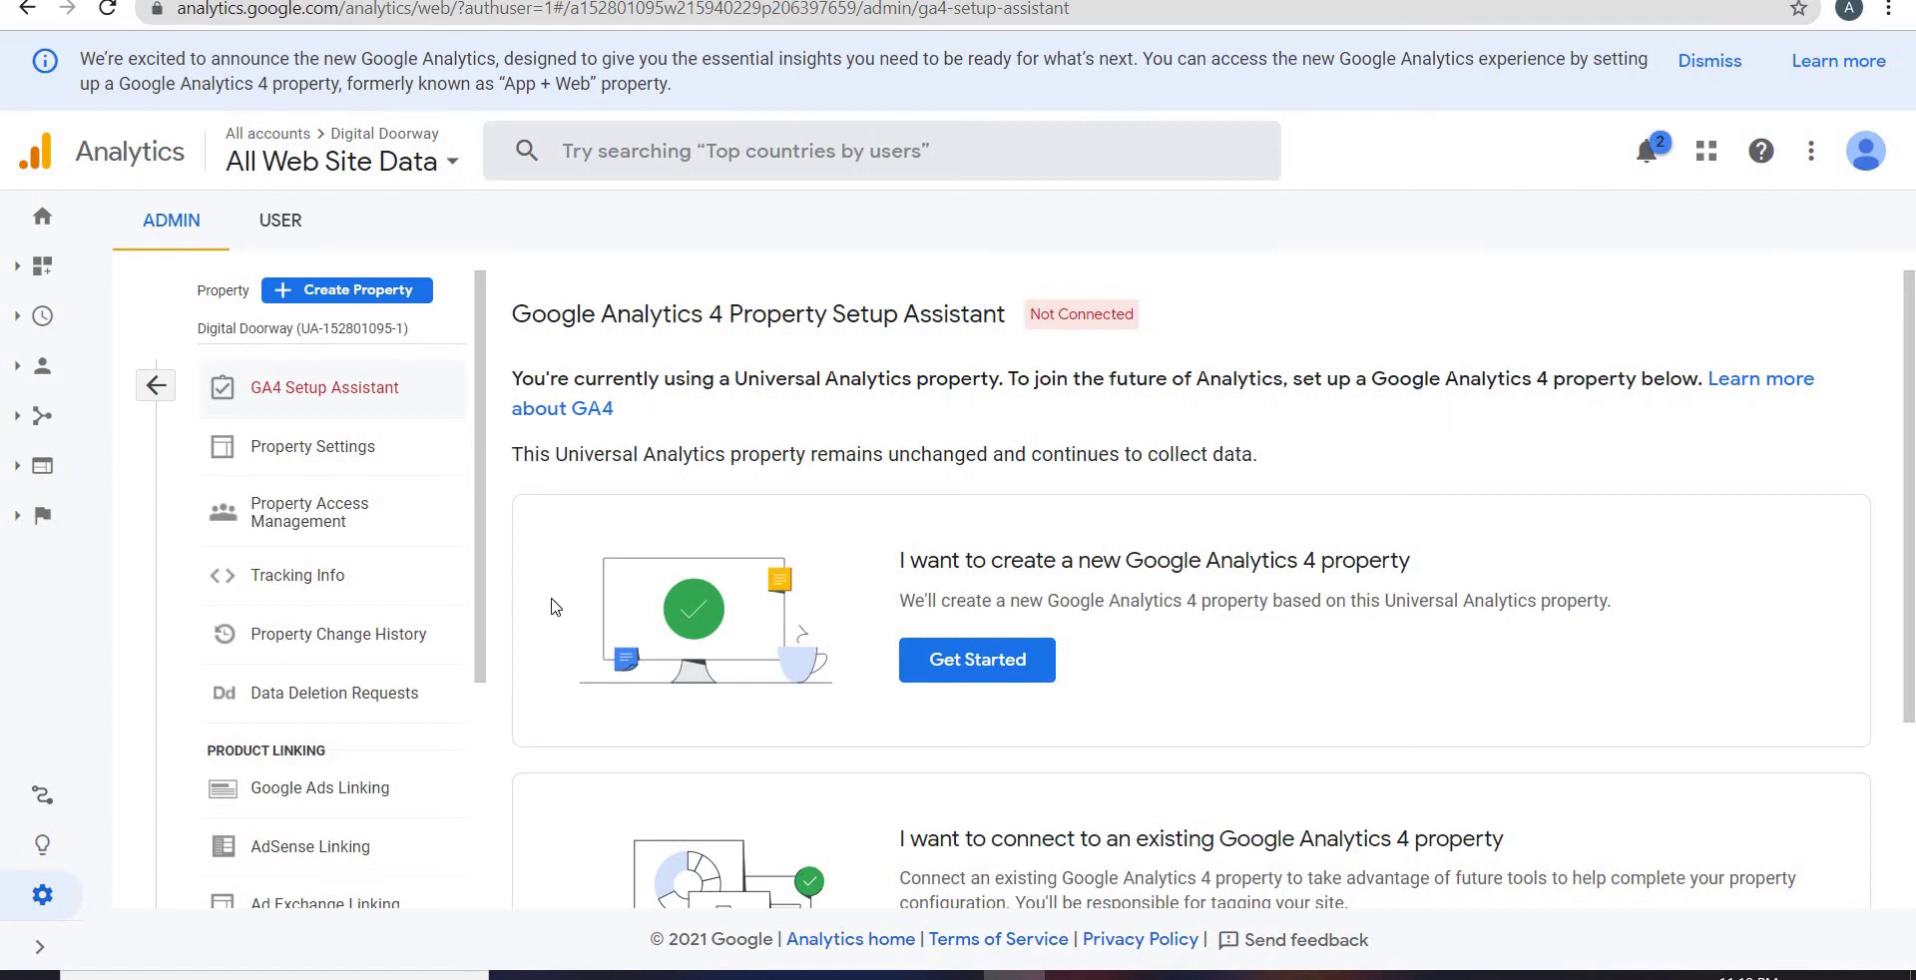
Step: Create a new Google Analytics 4 property based on the existing Universal Analytics property
{"action": "scroll", "coordinate": [993, 444], "scroll_direction": "down", "scroll_amount": 1}
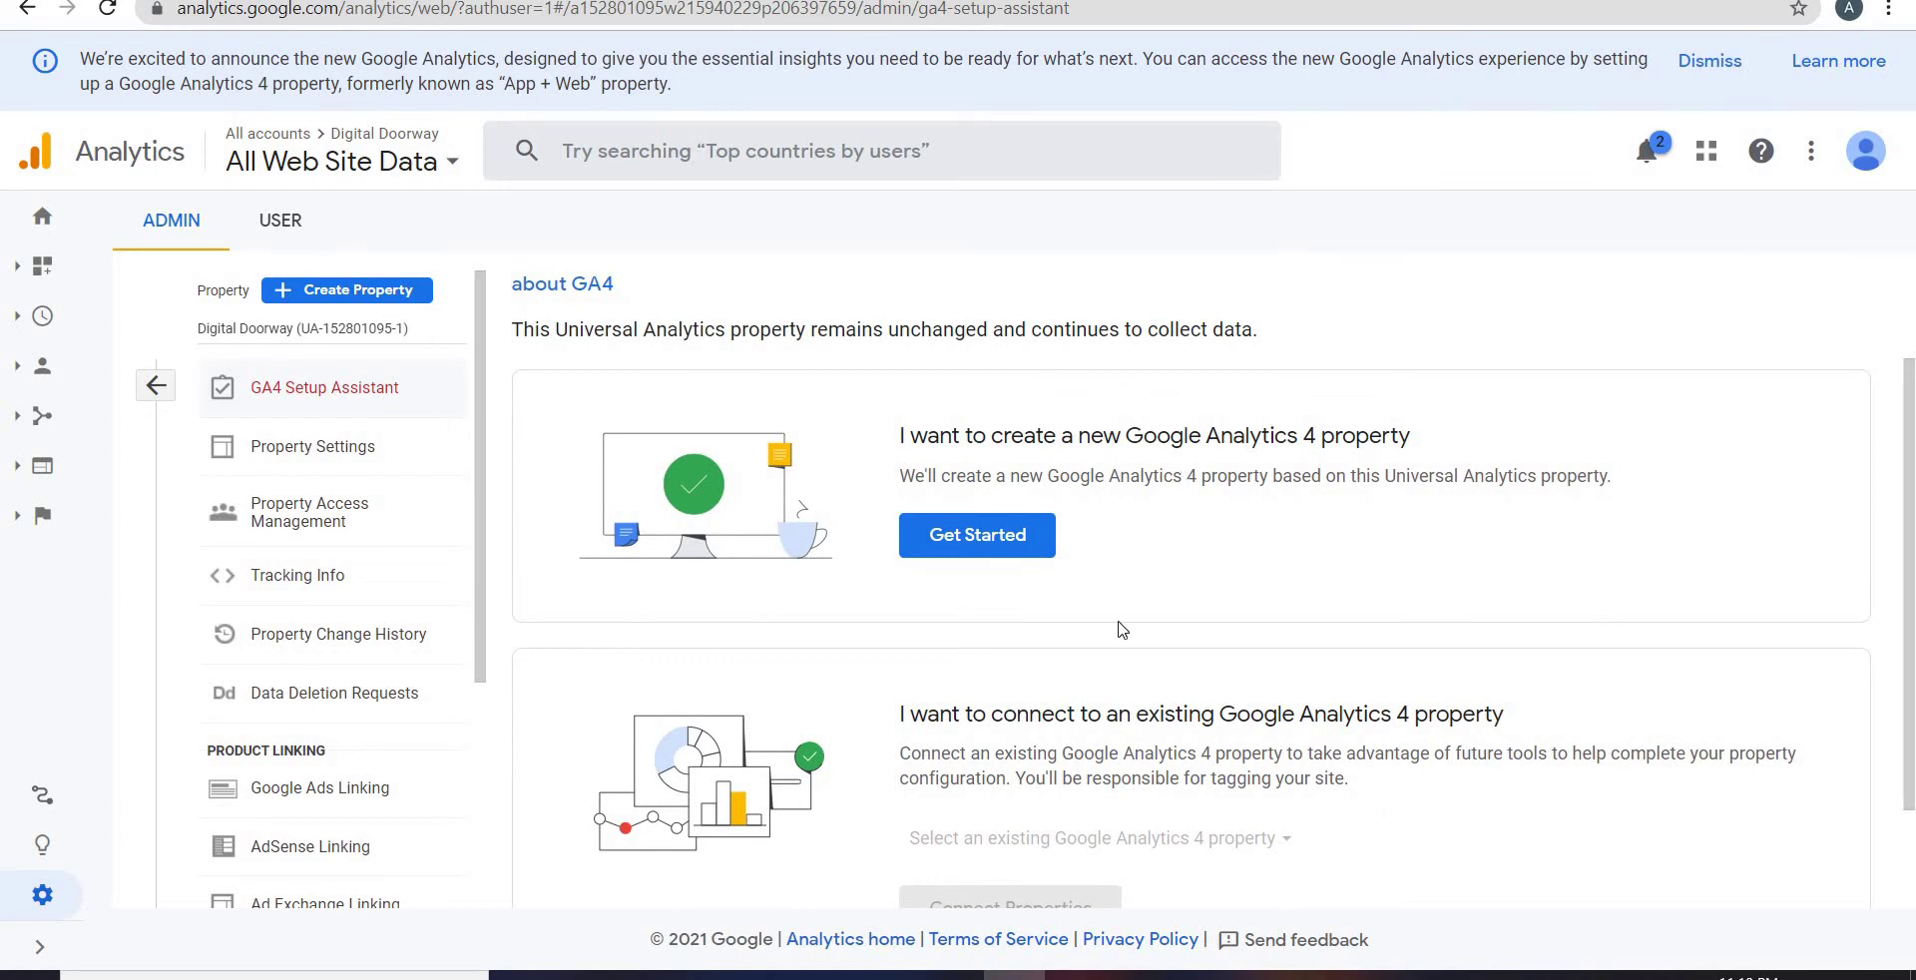
{"action": "scroll", "coordinate": [1124, 611], "scroll_direction": "down", "scroll_amount": 1}
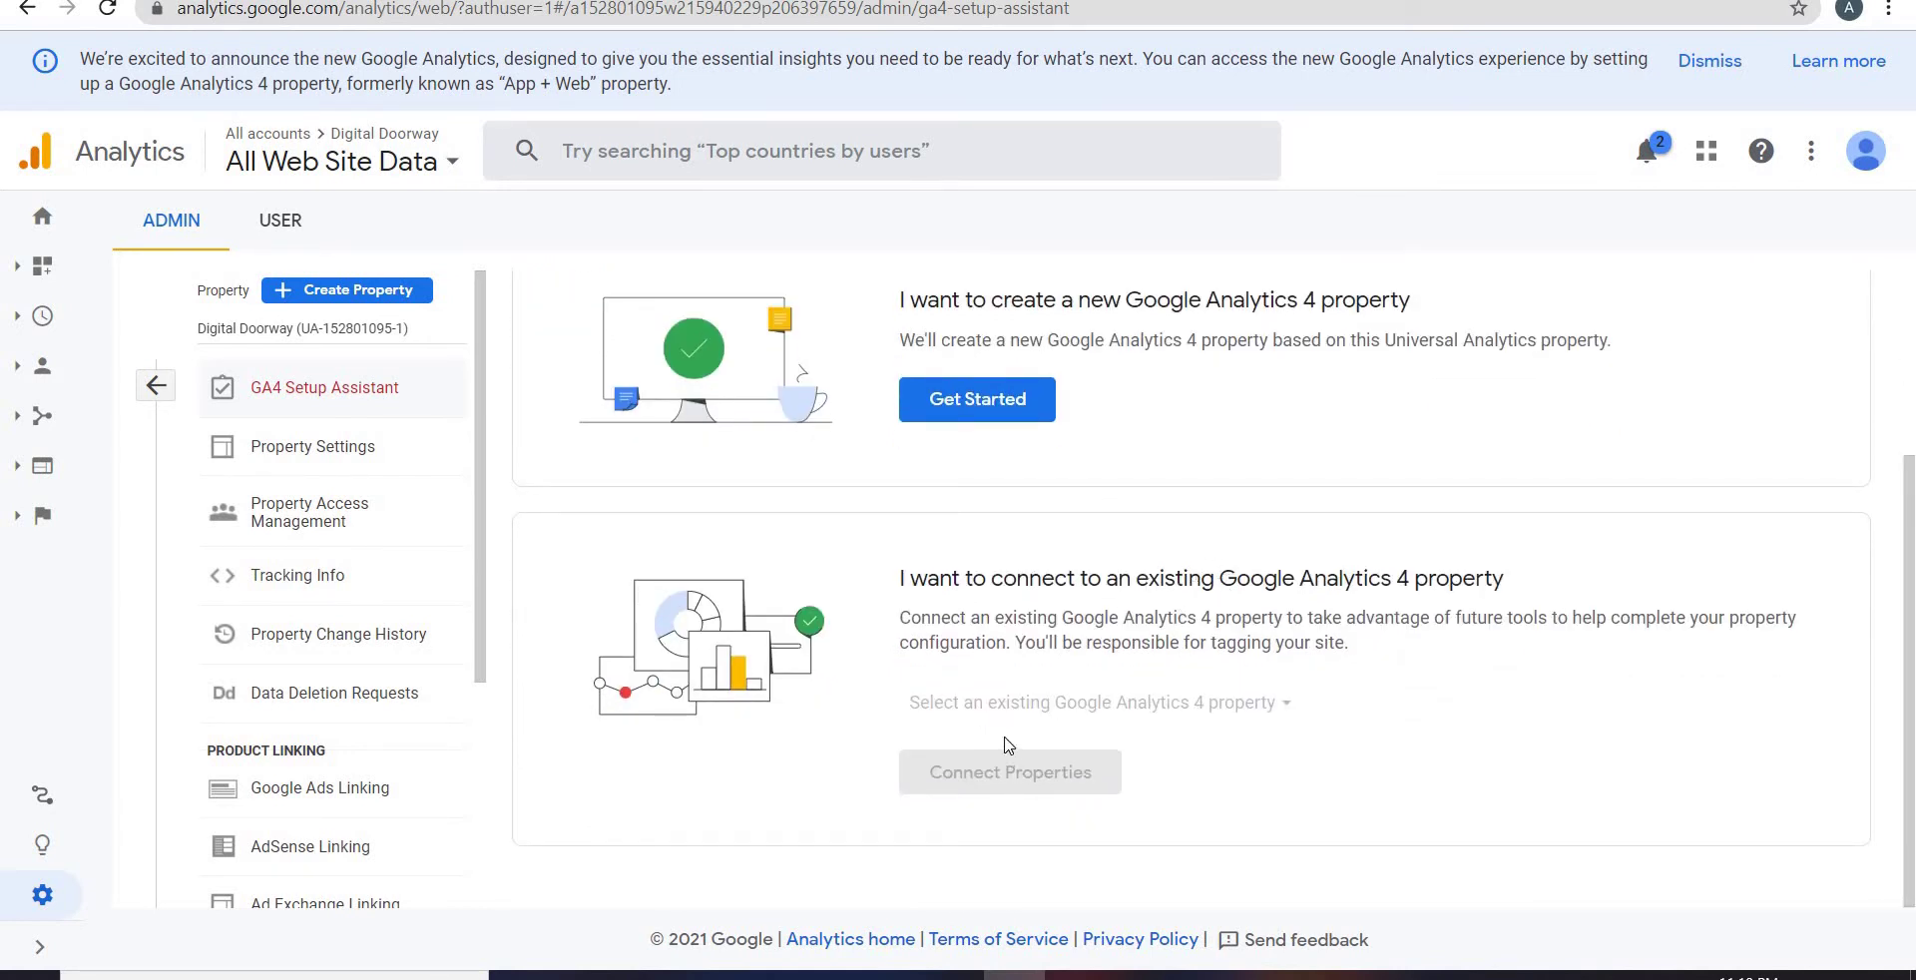
{"action": "scroll", "coordinate": [978, 569], "scroll_direction": "up", "scroll_amount": 1}
{"action": "left_click", "coordinate": [977, 529]}
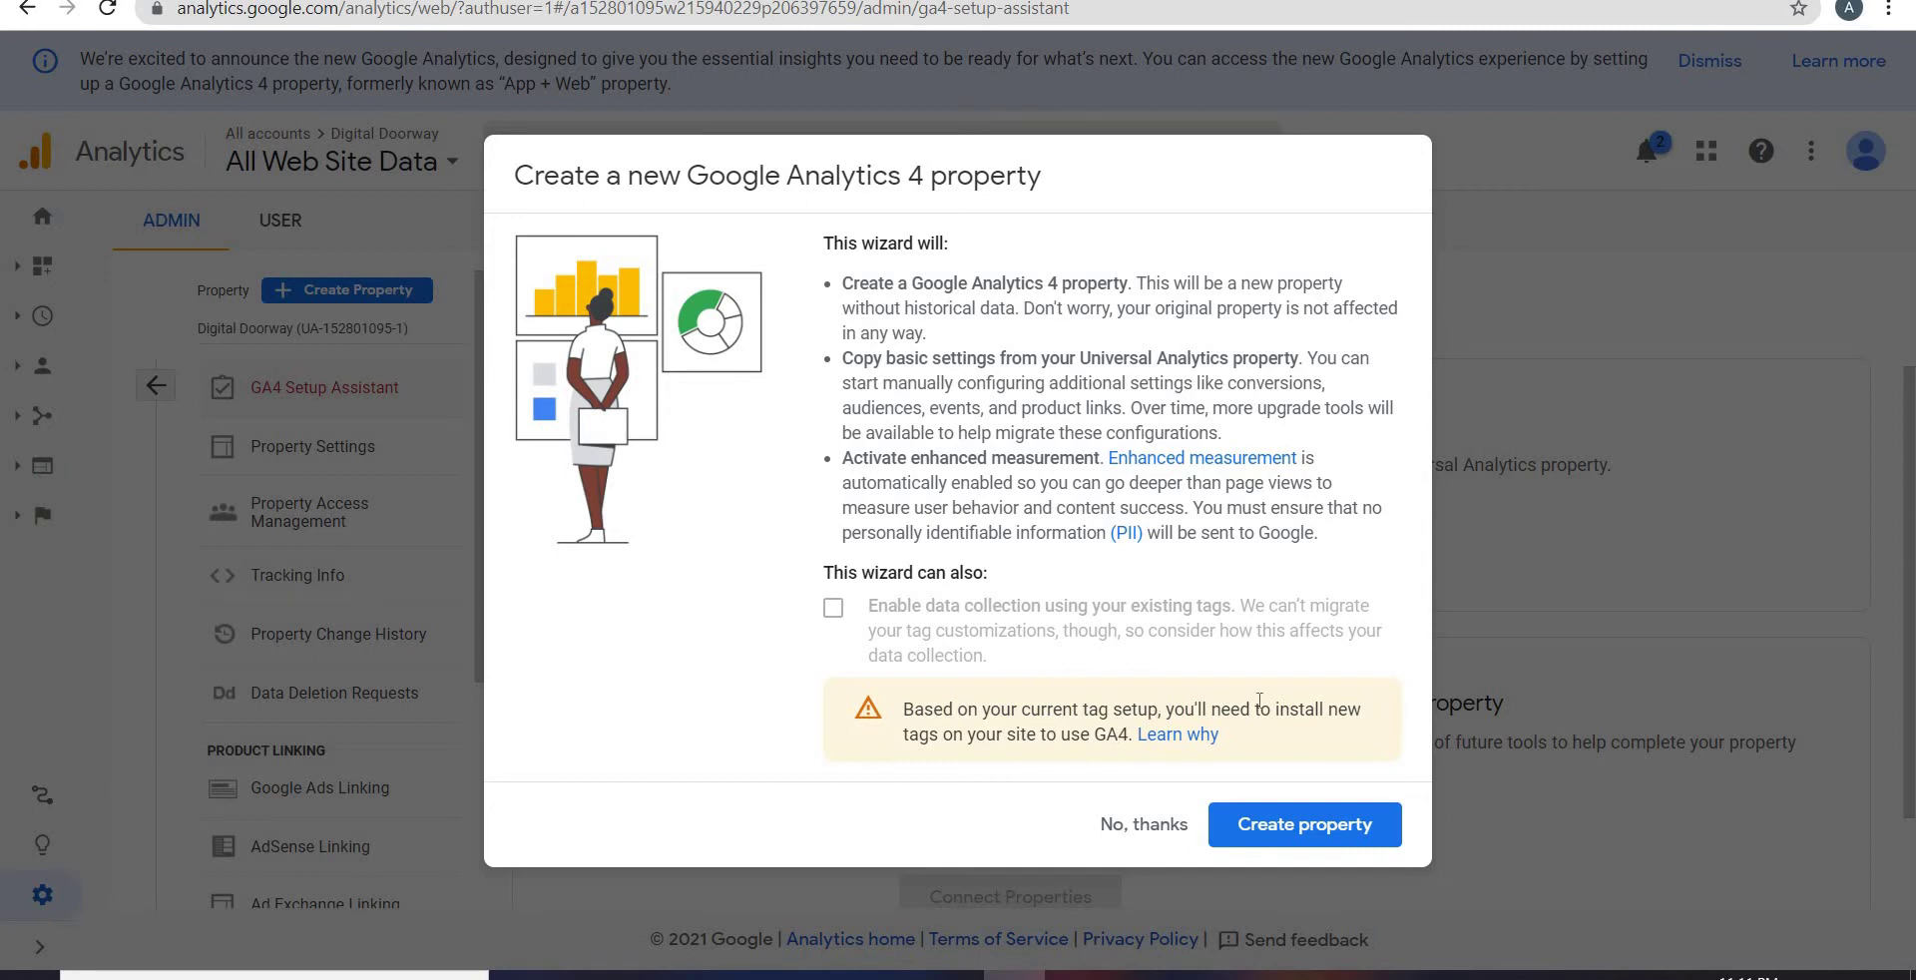
{"action": "left_click", "coordinate": [1328, 846]}
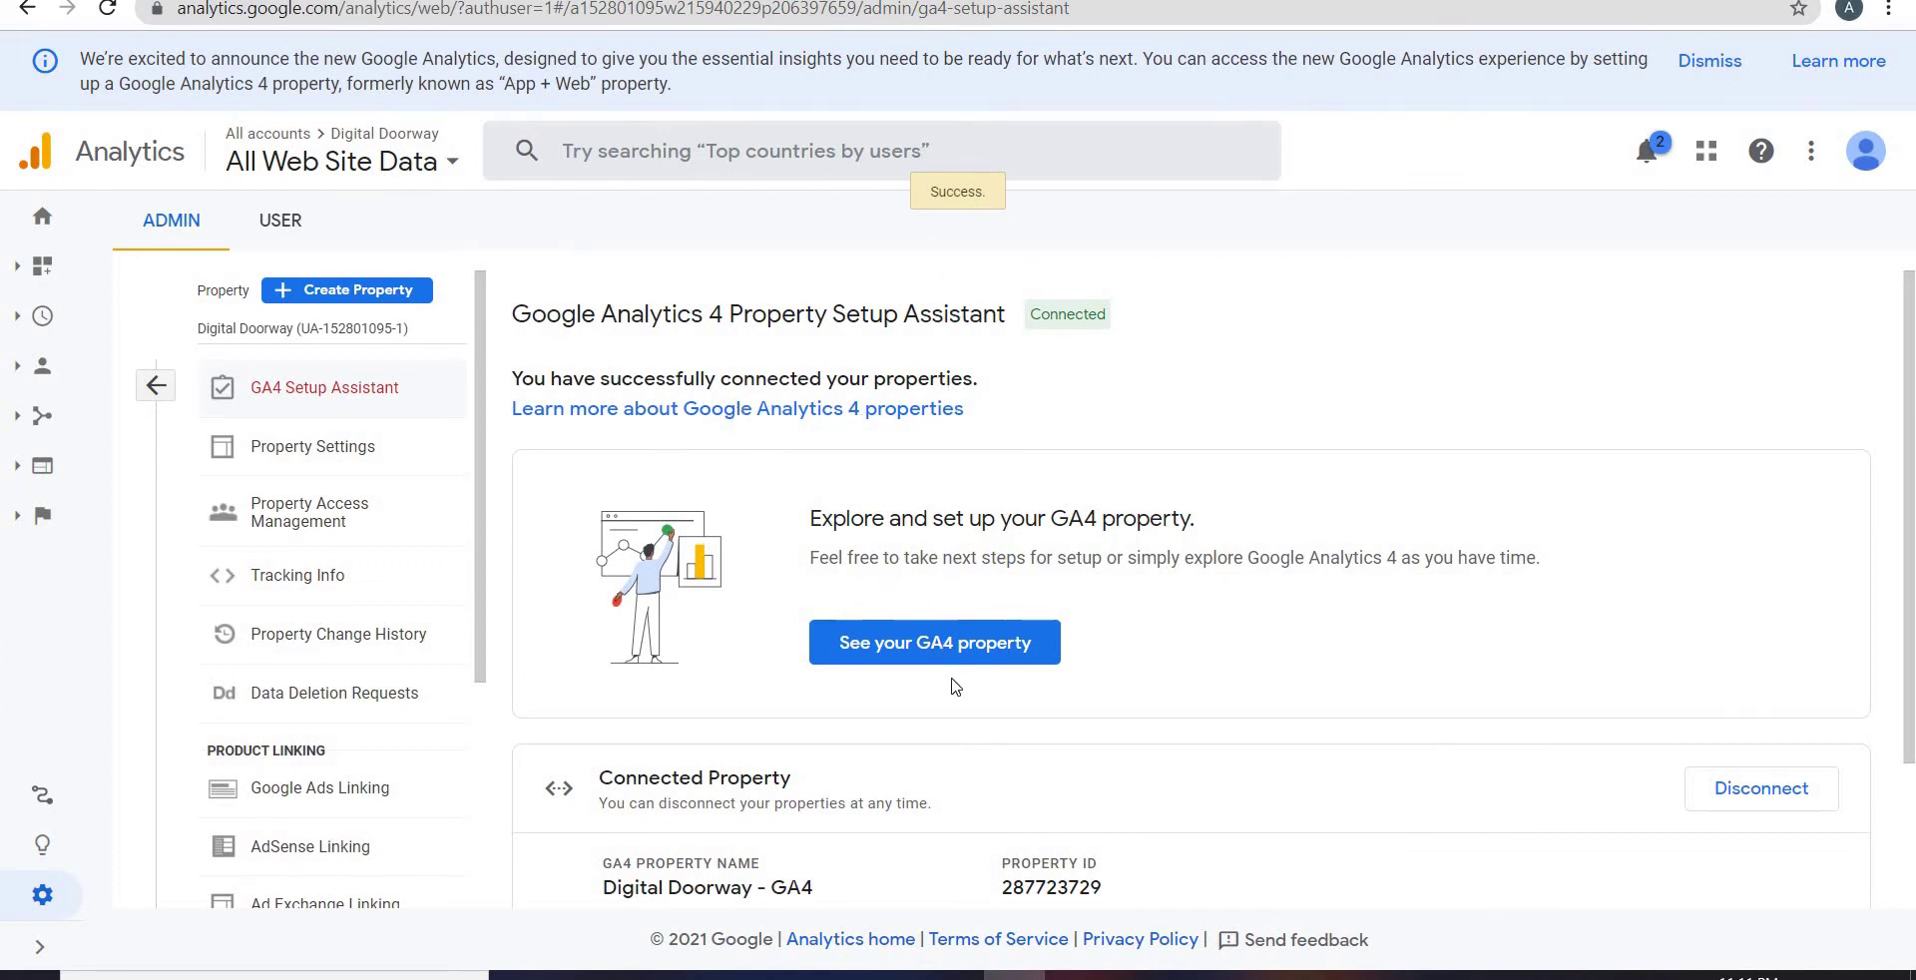
Step: Open the new GA4 property and go through Tag installation to the Digital Doorway - GA4 web stream's details
{"action": "scroll", "coordinate": [582, 531], "scroll_direction": "down", "scroll_amount": 2}
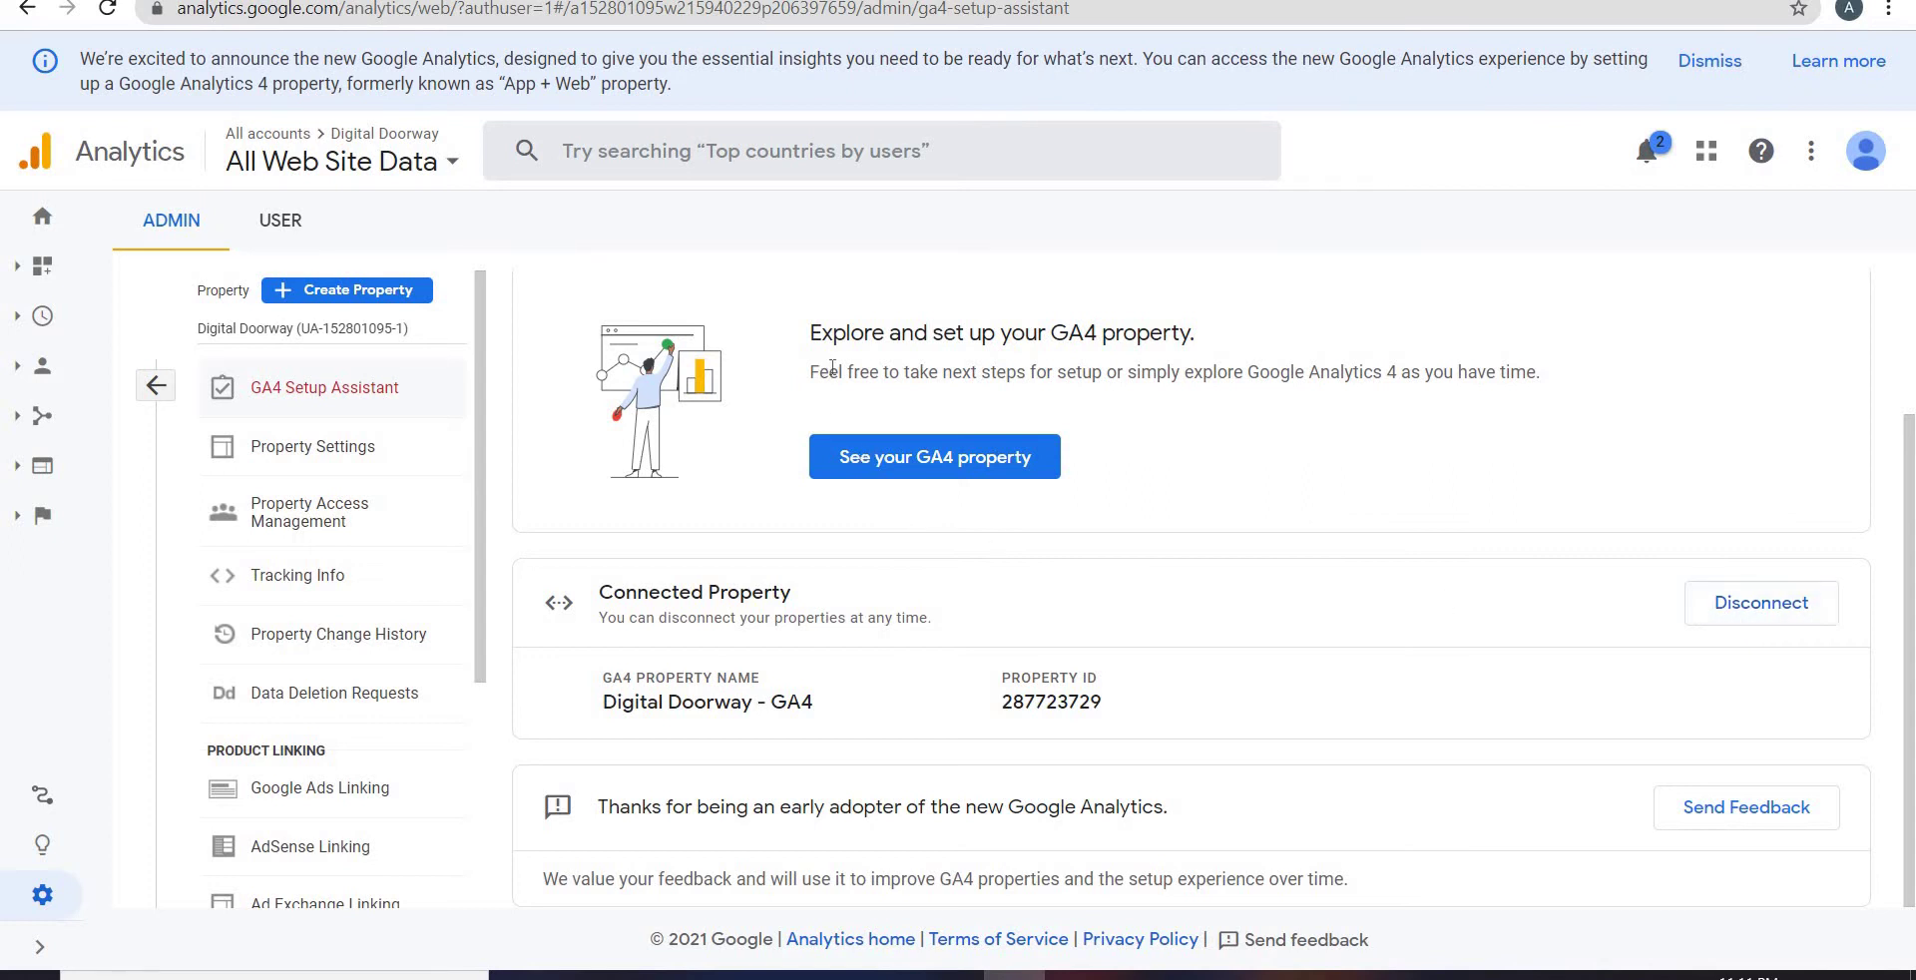
{"action": "left_click", "coordinate": [1027, 460]}
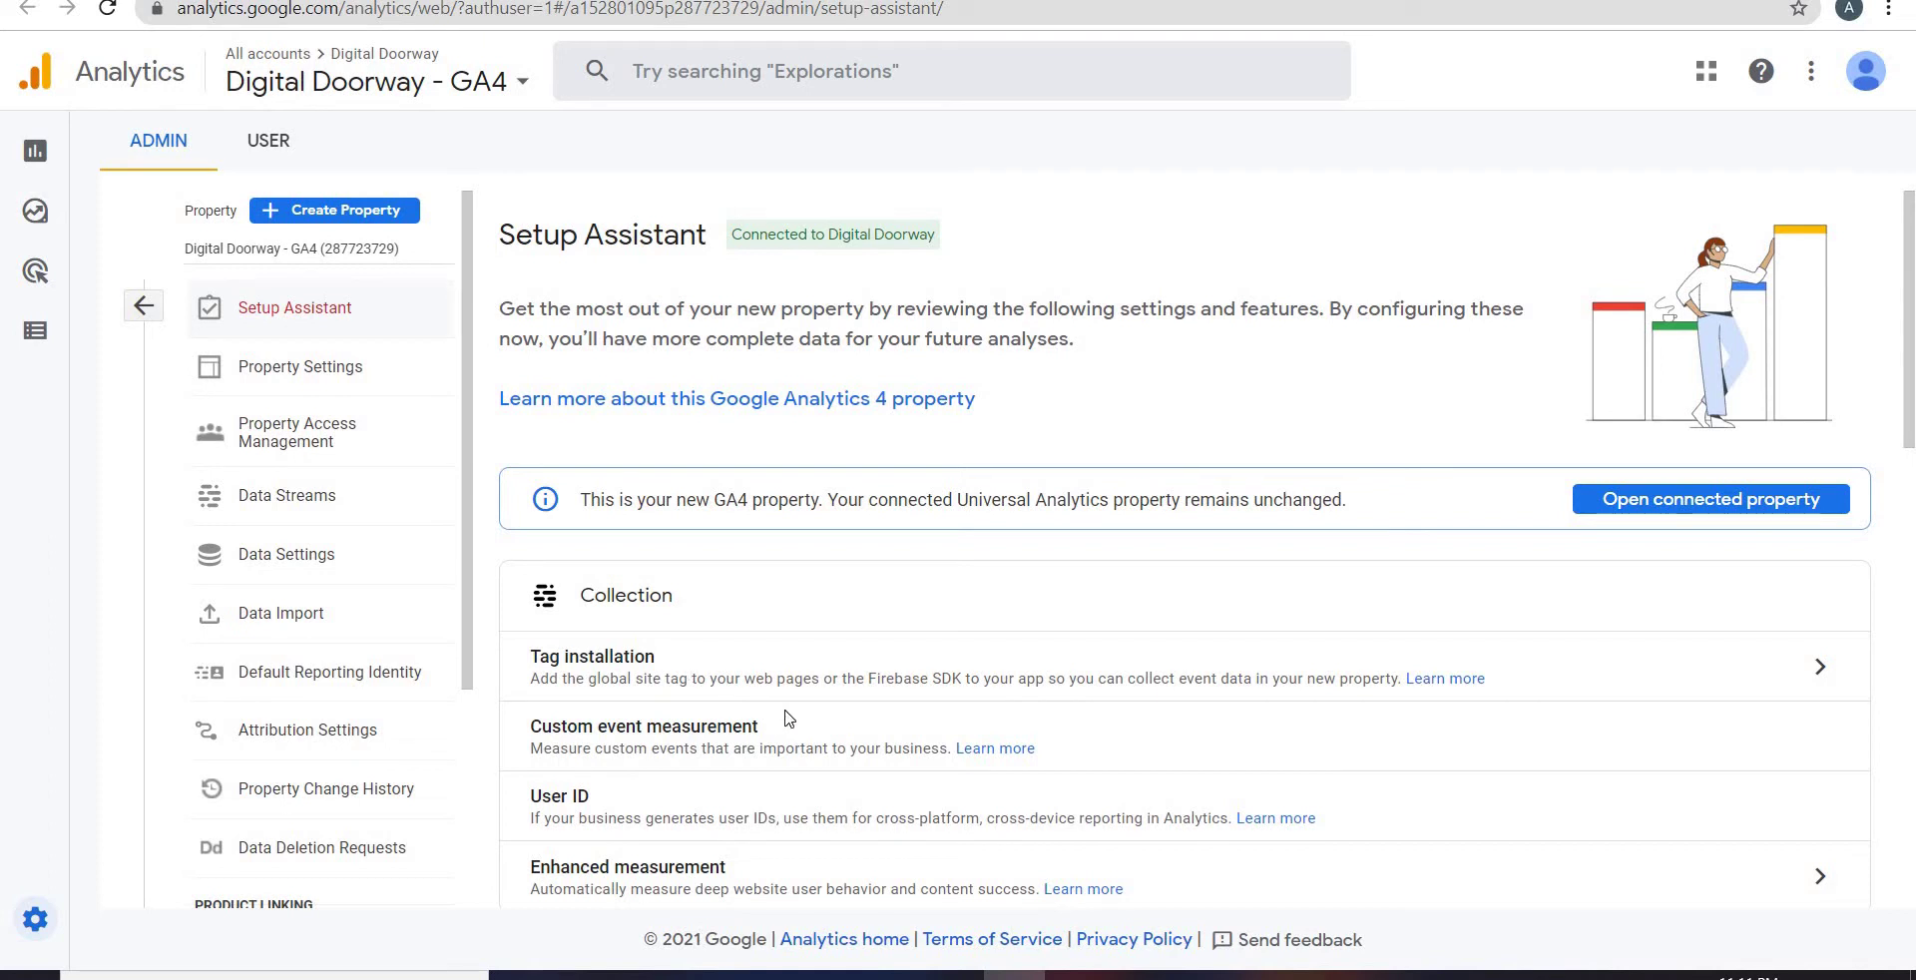
{"action": "left_click", "coordinate": [1812, 668]}
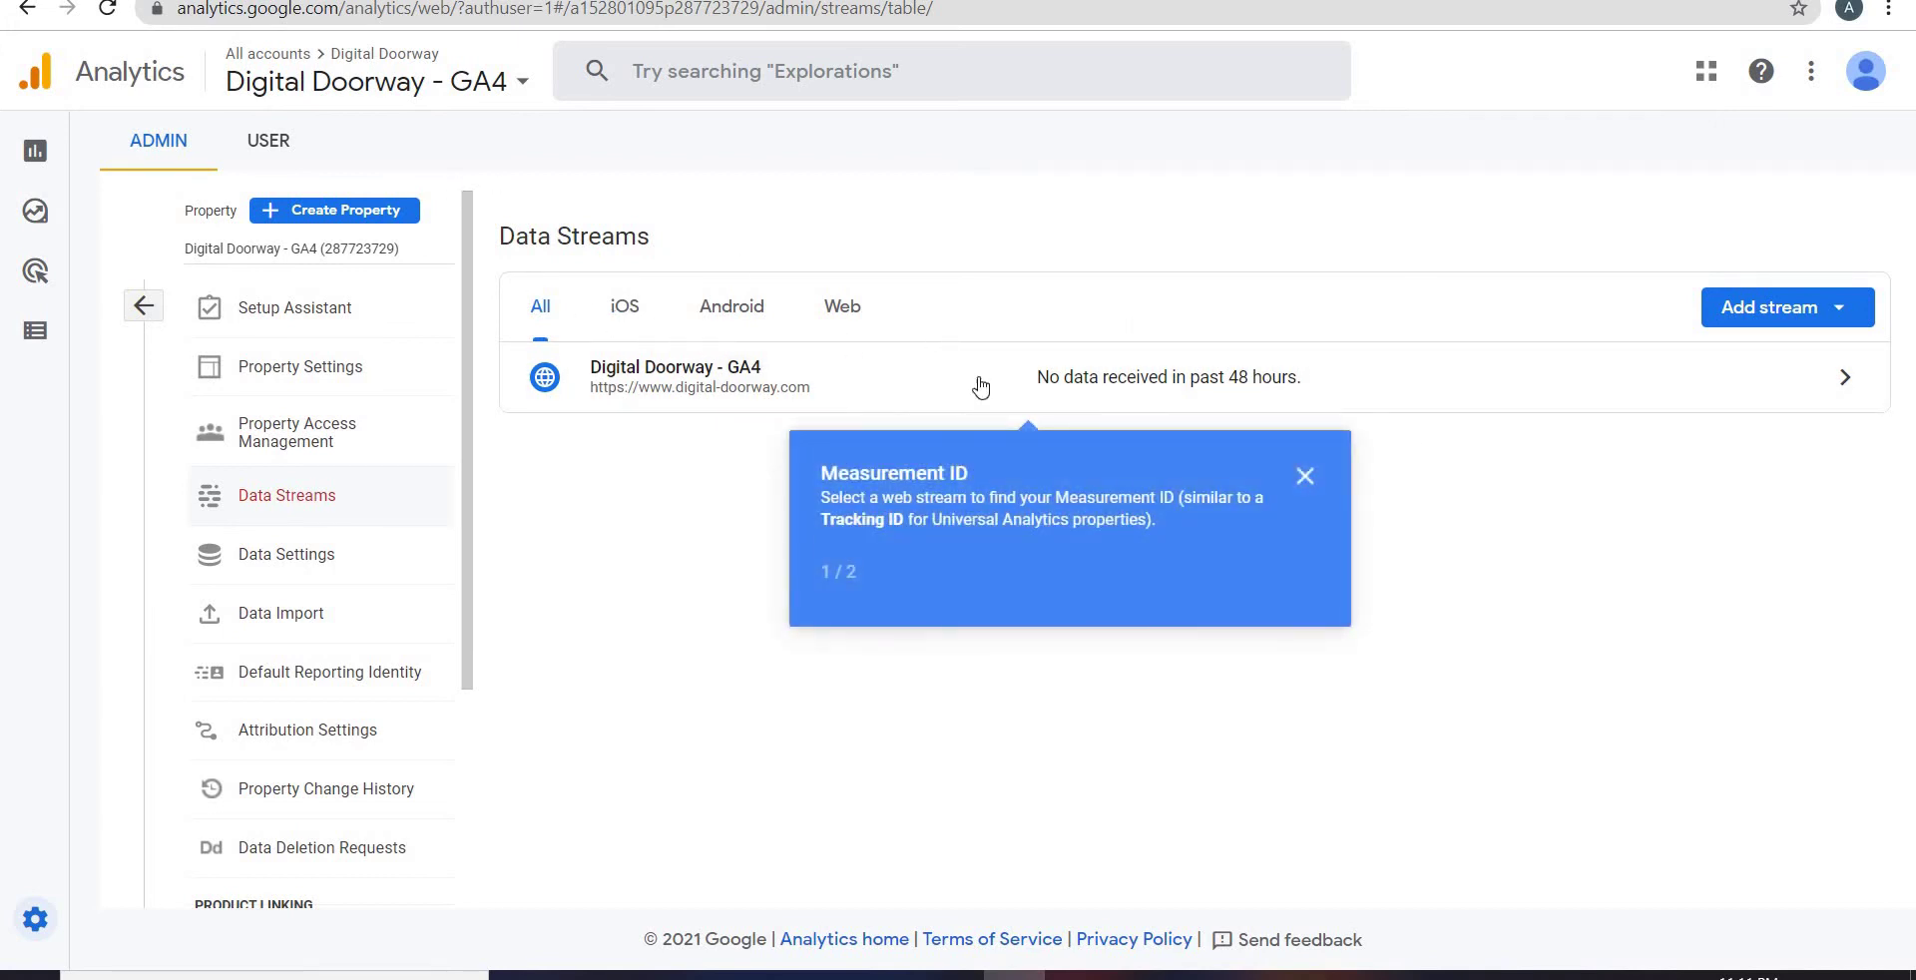
{"action": "left_click", "coordinate": [868, 309]}
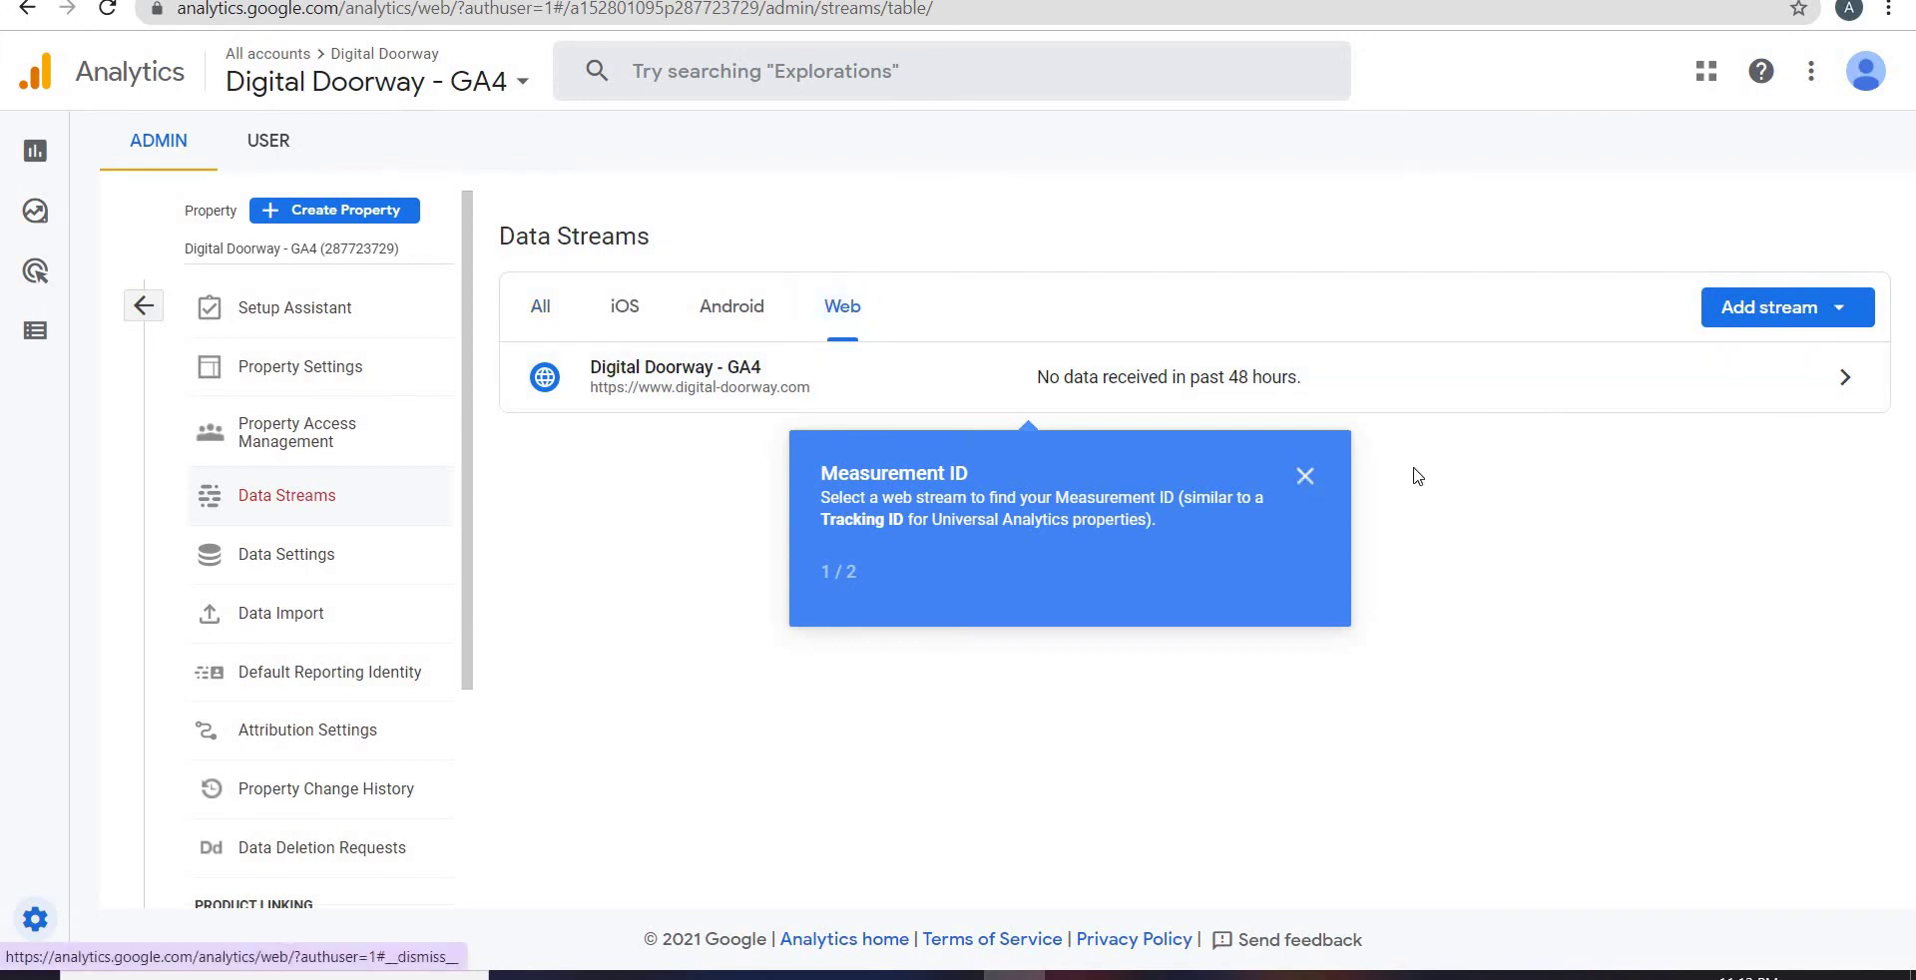
{"action": "left_click", "coordinate": [1304, 477]}
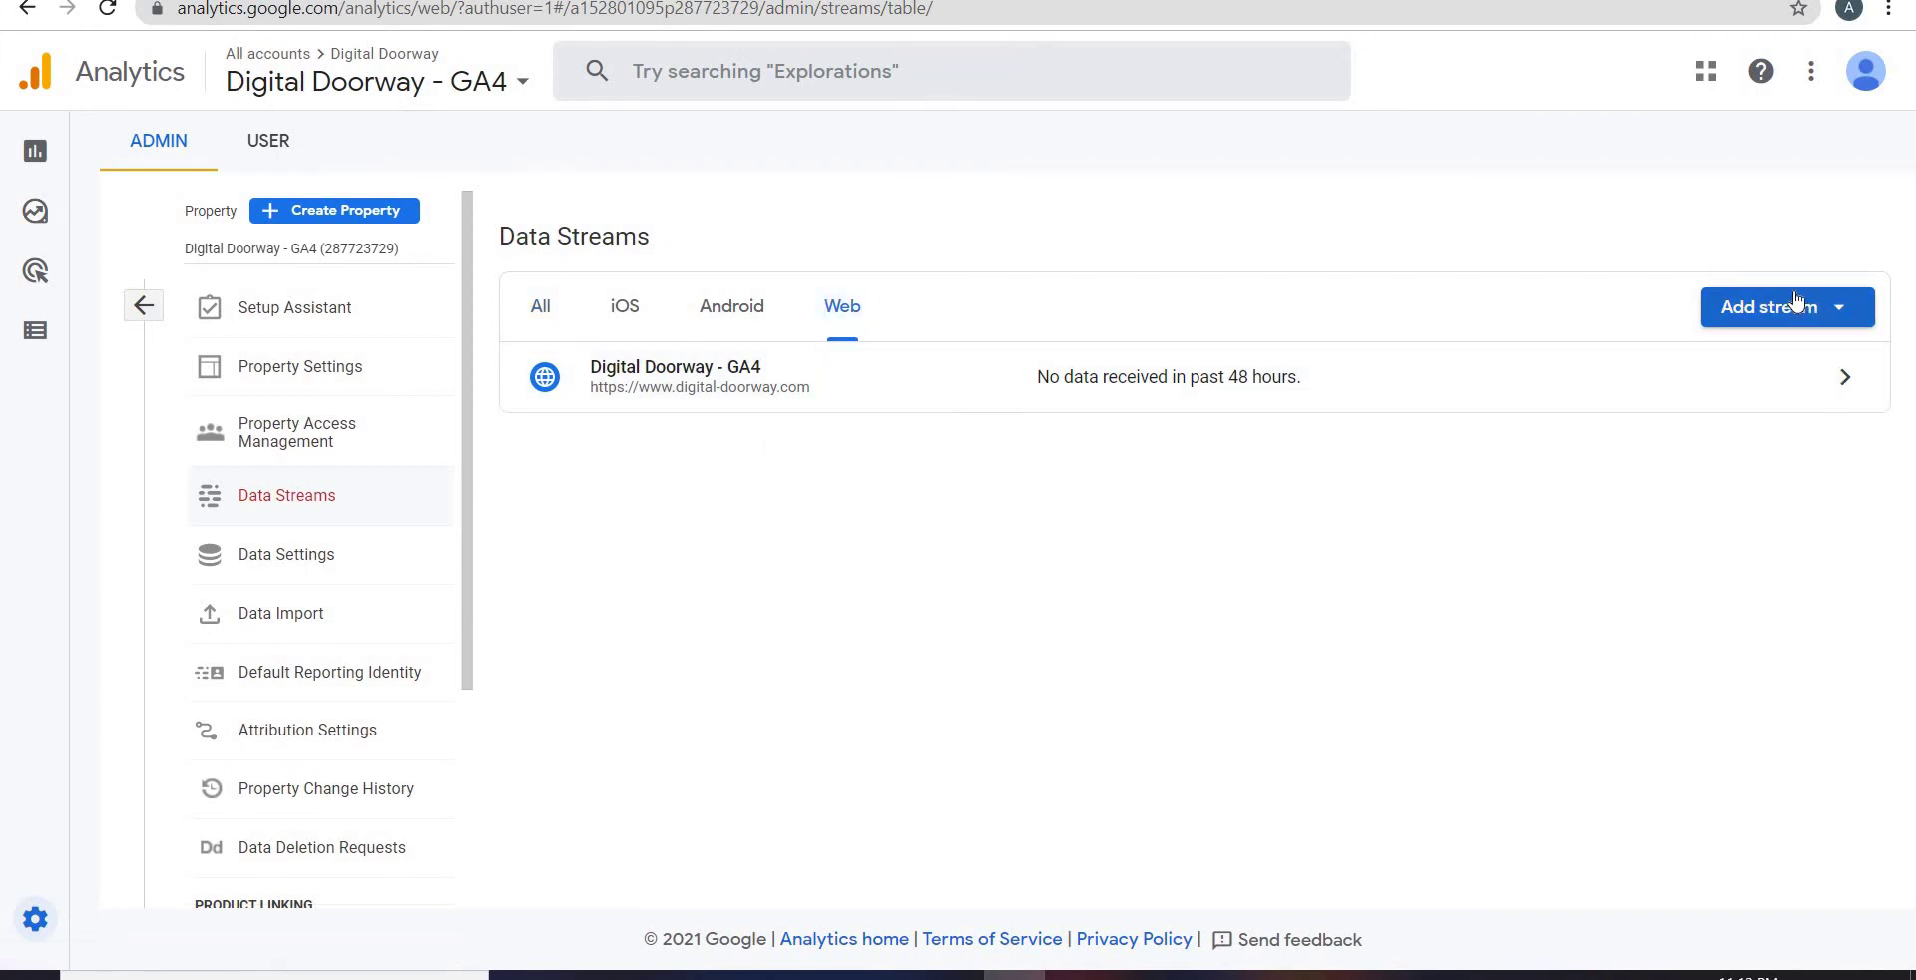
{"action": "left_click", "coordinate": [1847, 377]}
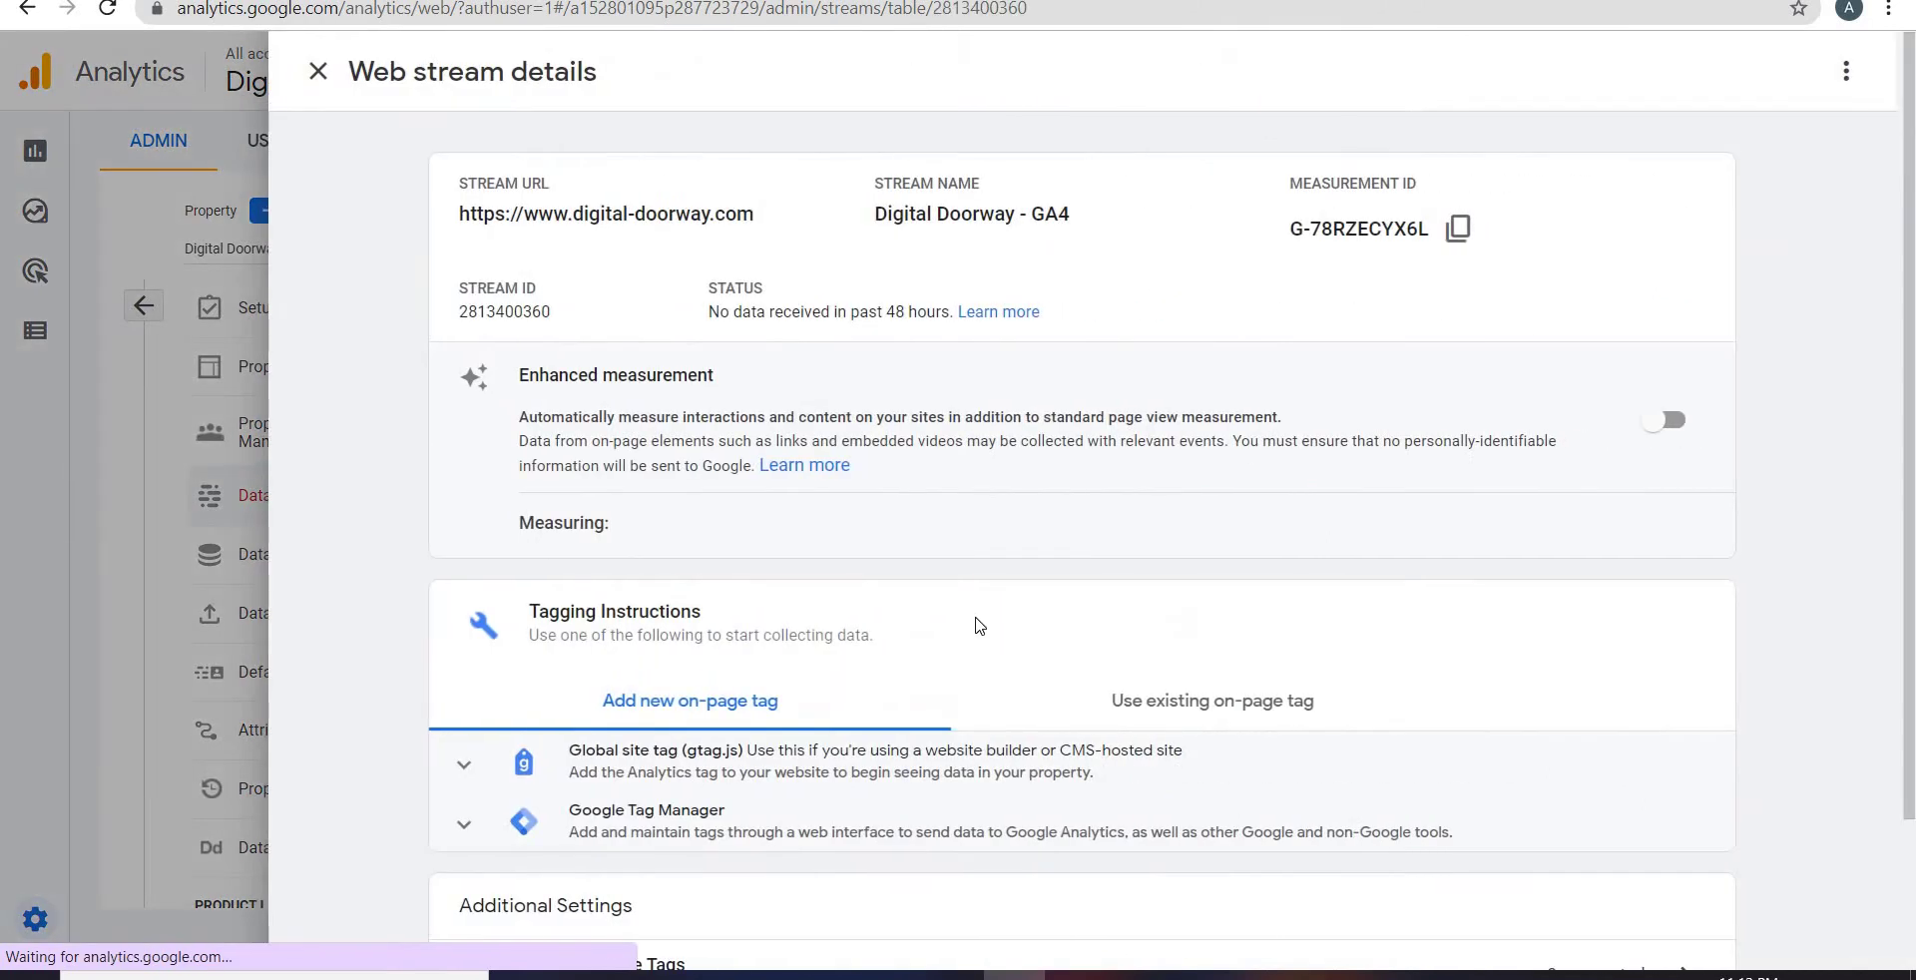
Step: Copy the web stream's Measurement ID
{"action": "scroll", "coordinate": [998, 591], "scroll_direction": "down", "scroll_amount": 1}
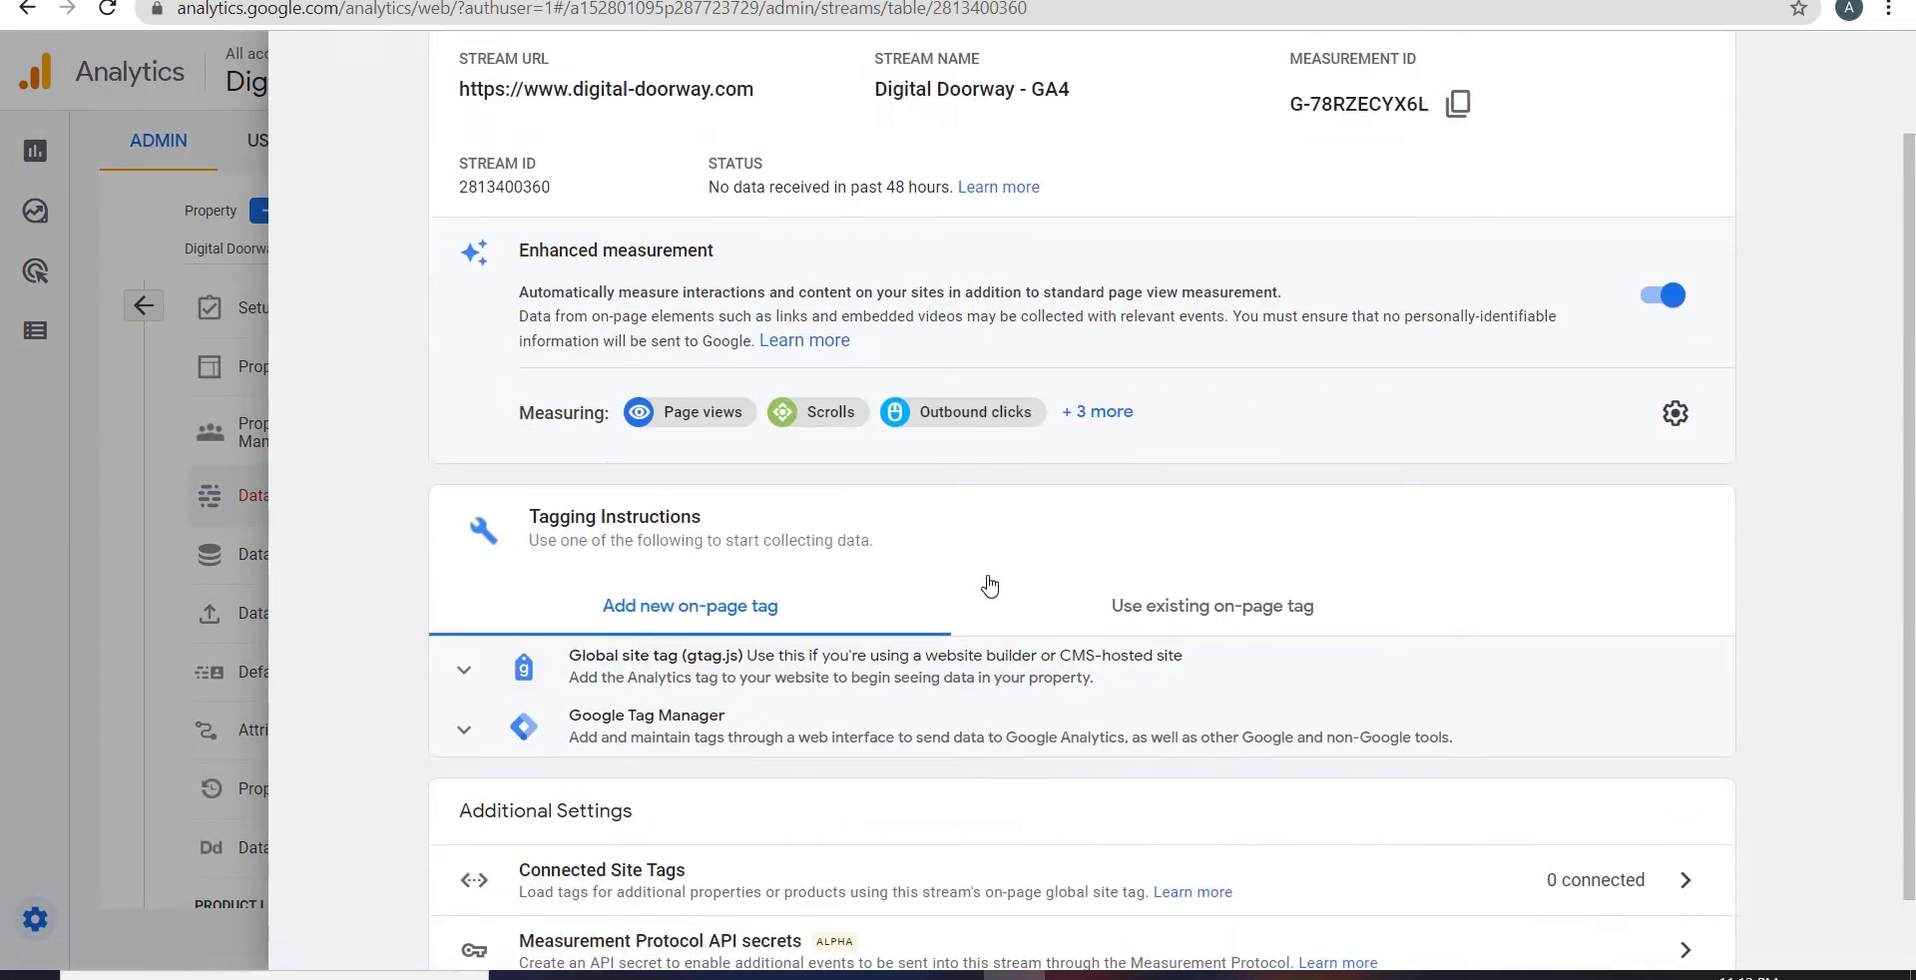
{"action": "scroll", "coordinate": [990, 586], "scroll_direction": "up", "scroll_amount": 1}
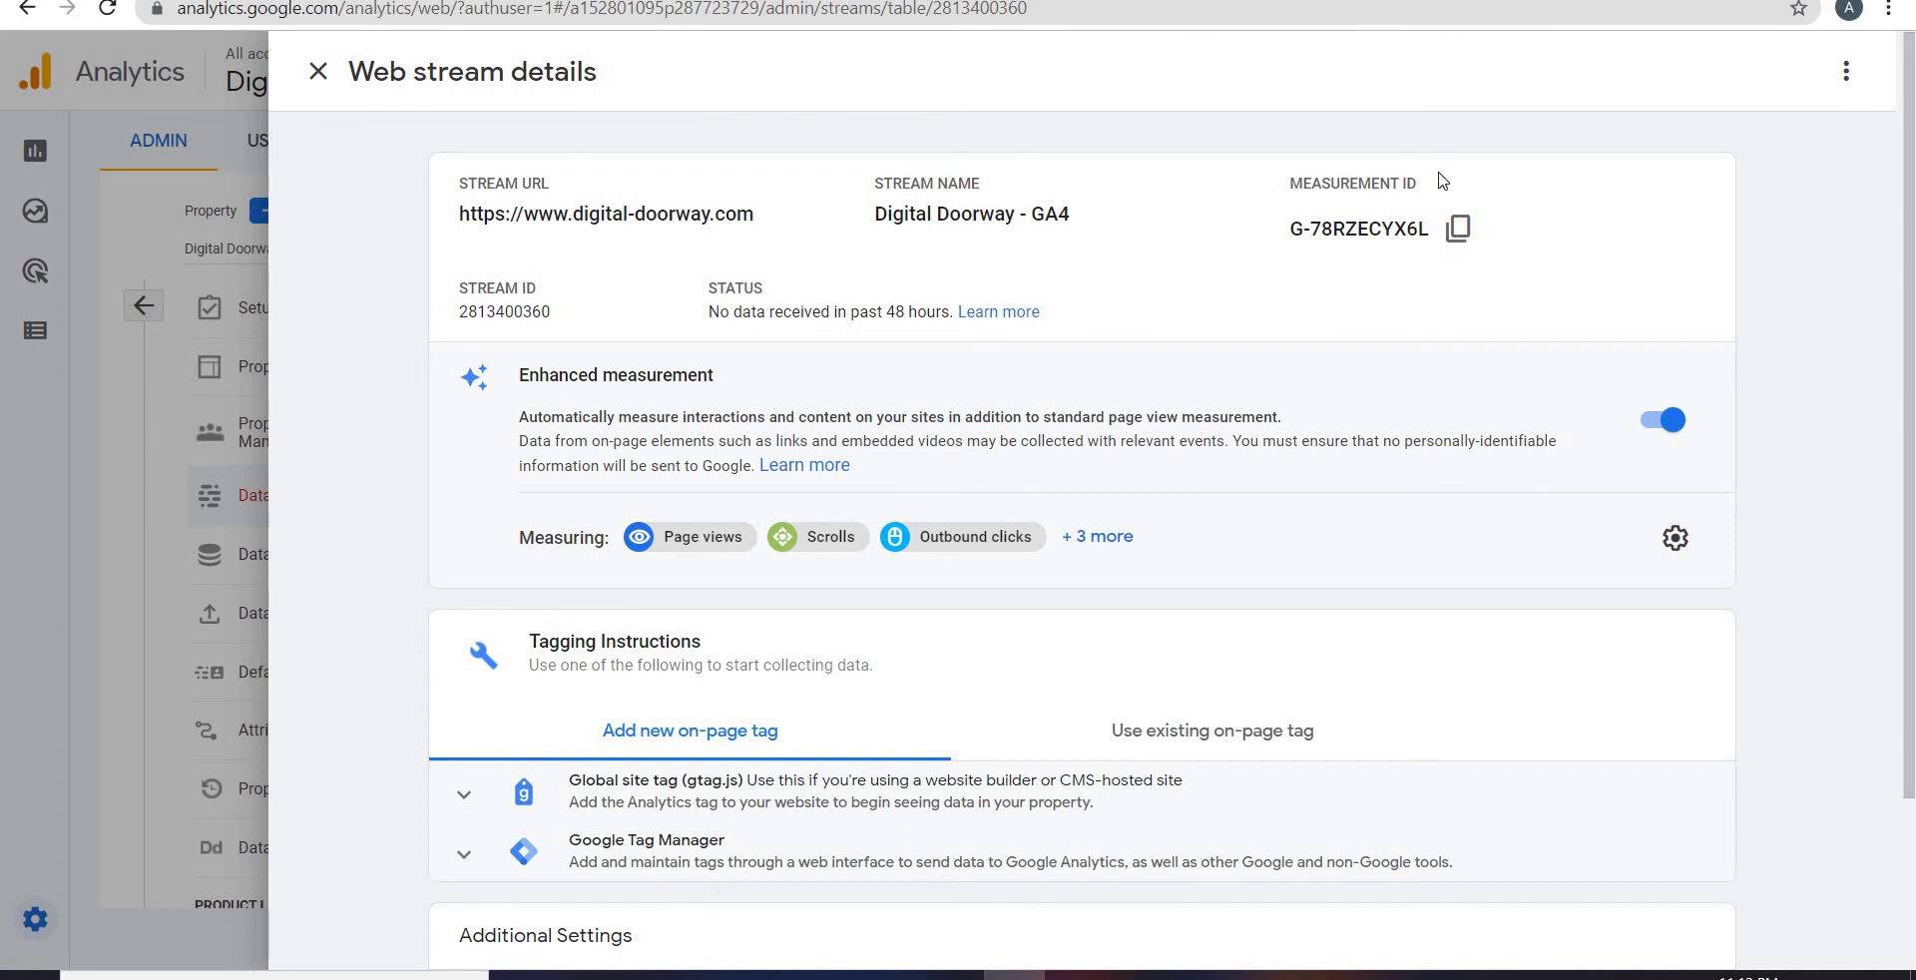
{"action": "left_click", "coordinate": [1454, 238]}
{"action": "scroll", "coordinate": [1103, 529], "scroll_direction": "down", "scroll_amount": 2}
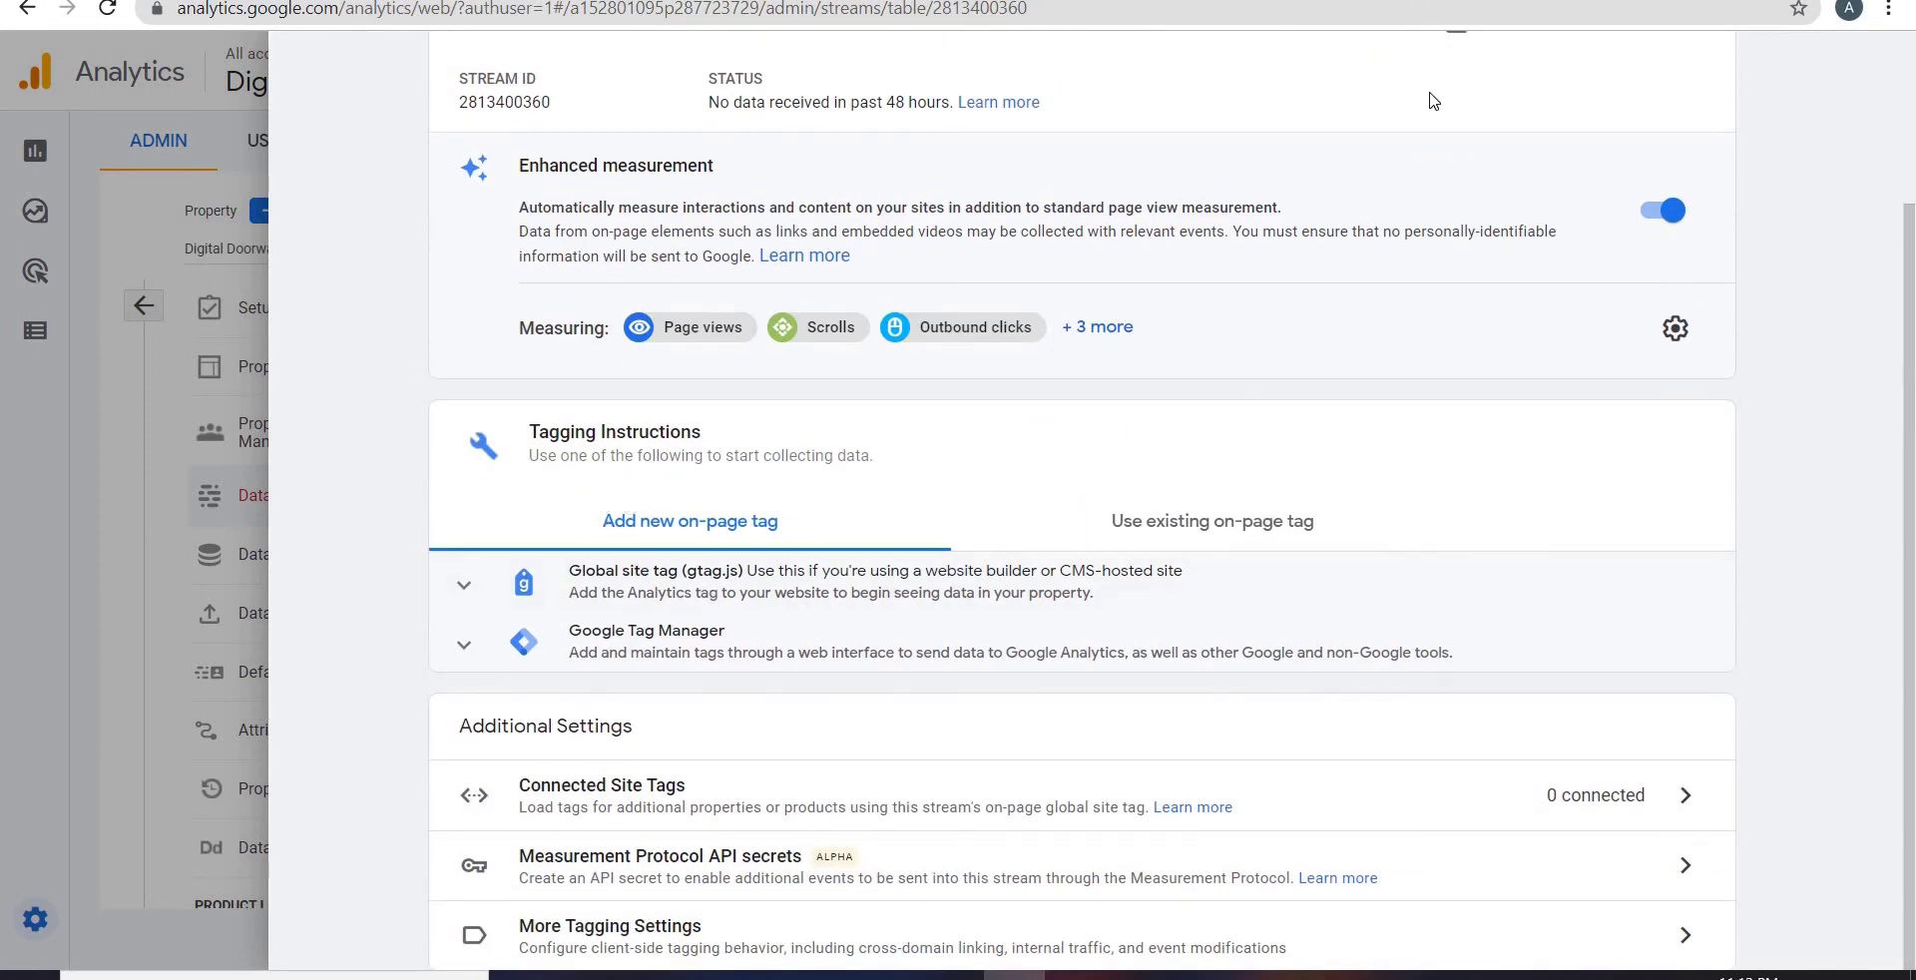
{"action": "scroll", "coordinate": [1430, 235], "scroll_direction": "up", "scroll_amount": 2}
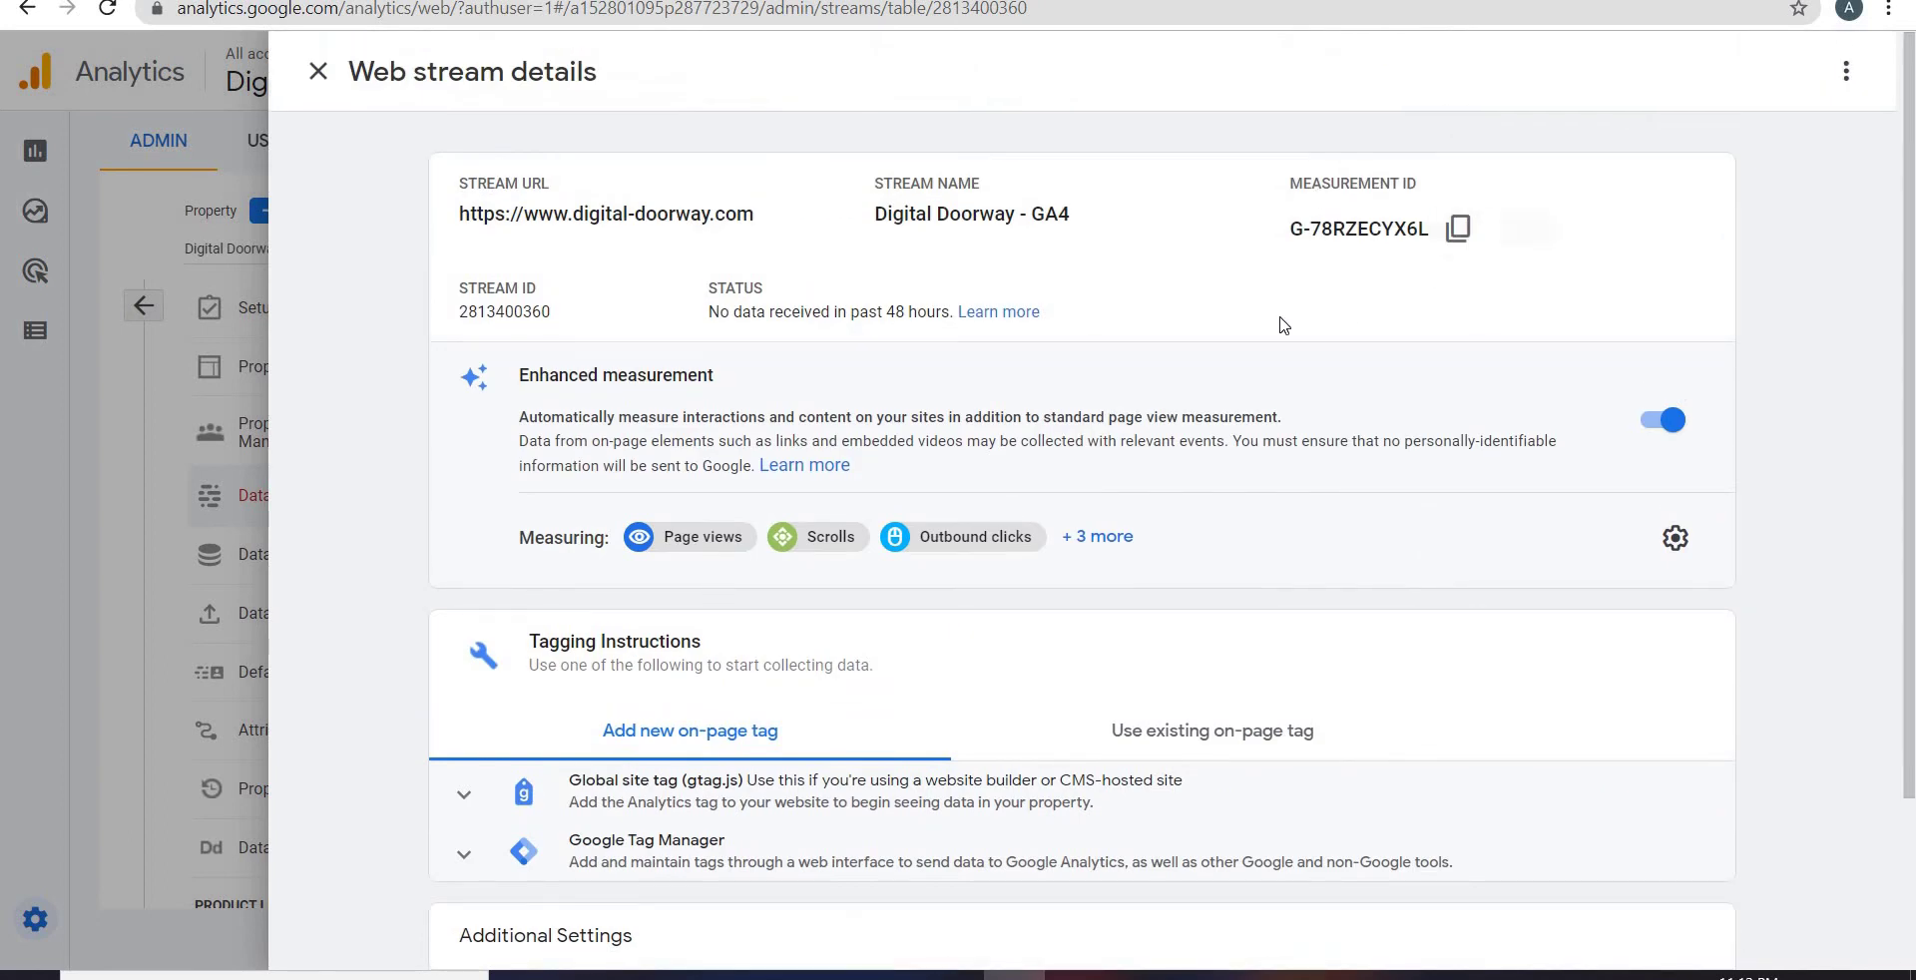
Step: Review the Google Tag Manager option in the web stream's instructions for adding a new on-page tag
{"action": "scroll", "coordinate": [856, 448], "scroll_direction": "down", "scroll_amount": 1}
{"action": "scroll", "coordinate": [855, 448], "scroll_direction": "down", "scroll_amount": 2}
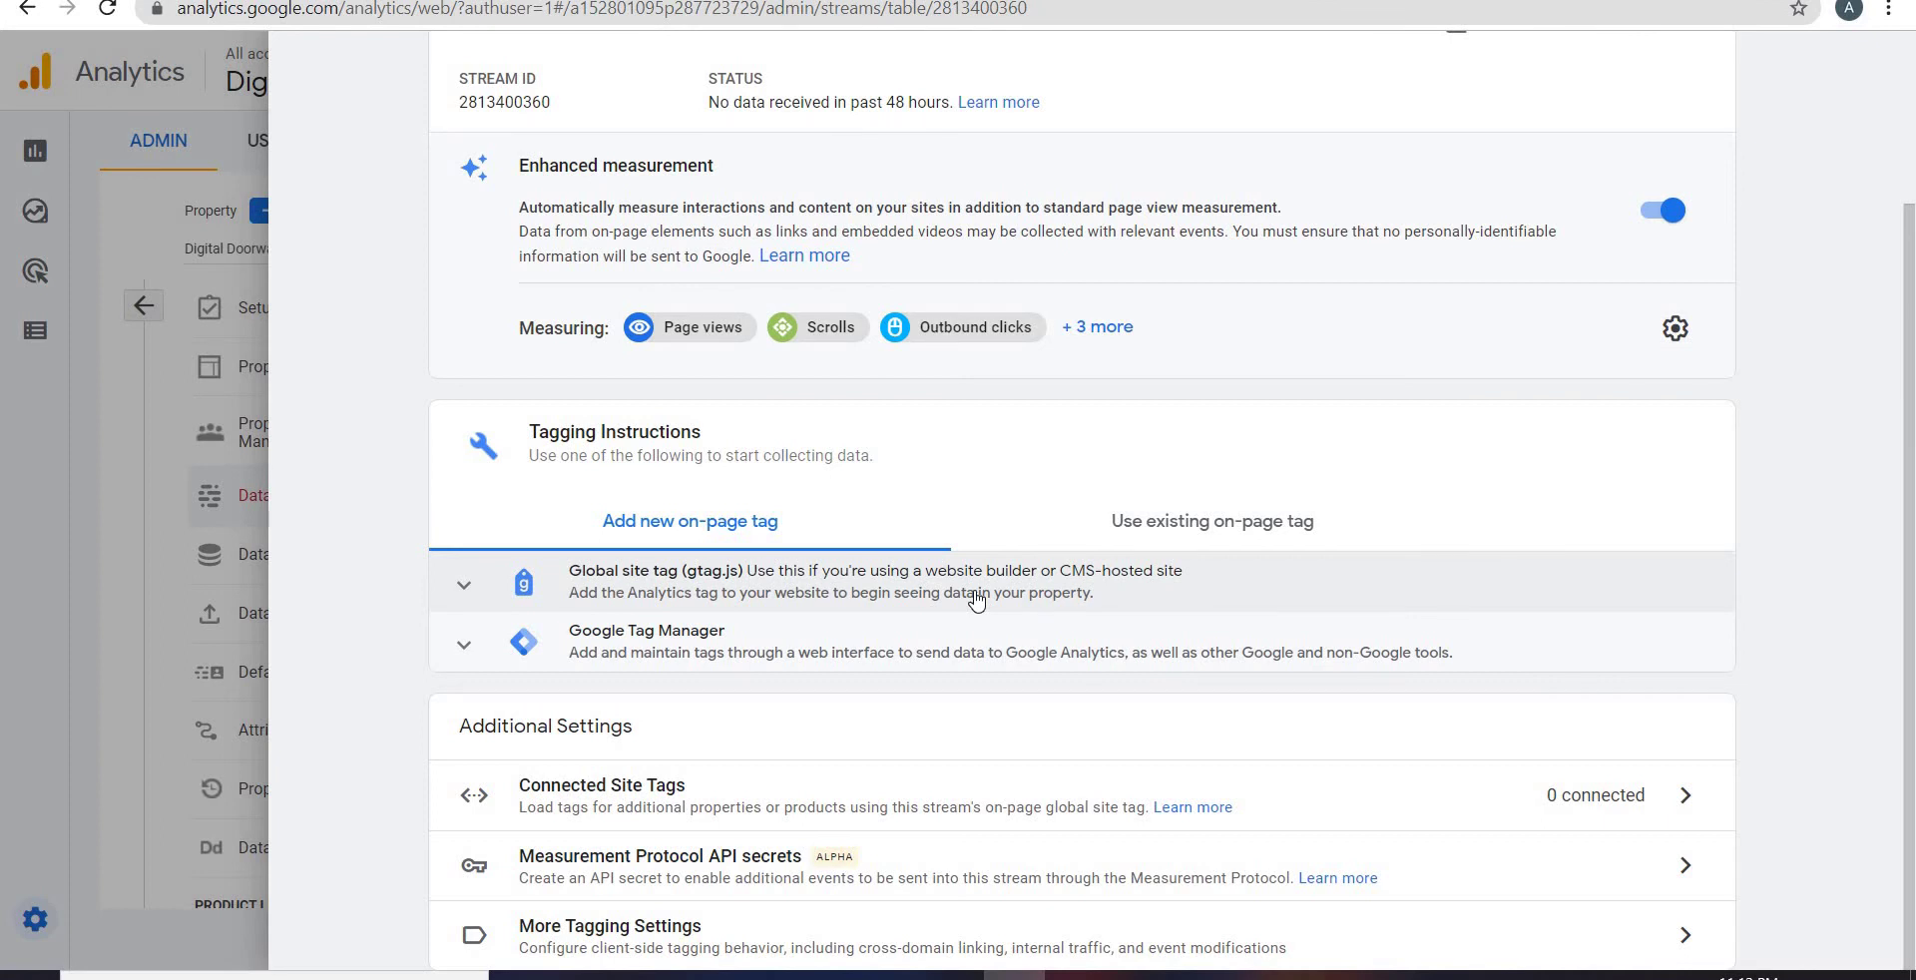
{"action": "left_click", "coordinate": [676, 662]}
{"action": "scroll", "coordinate": [669, 644], "scroll_direction": "down", "scroll_amount": 1}
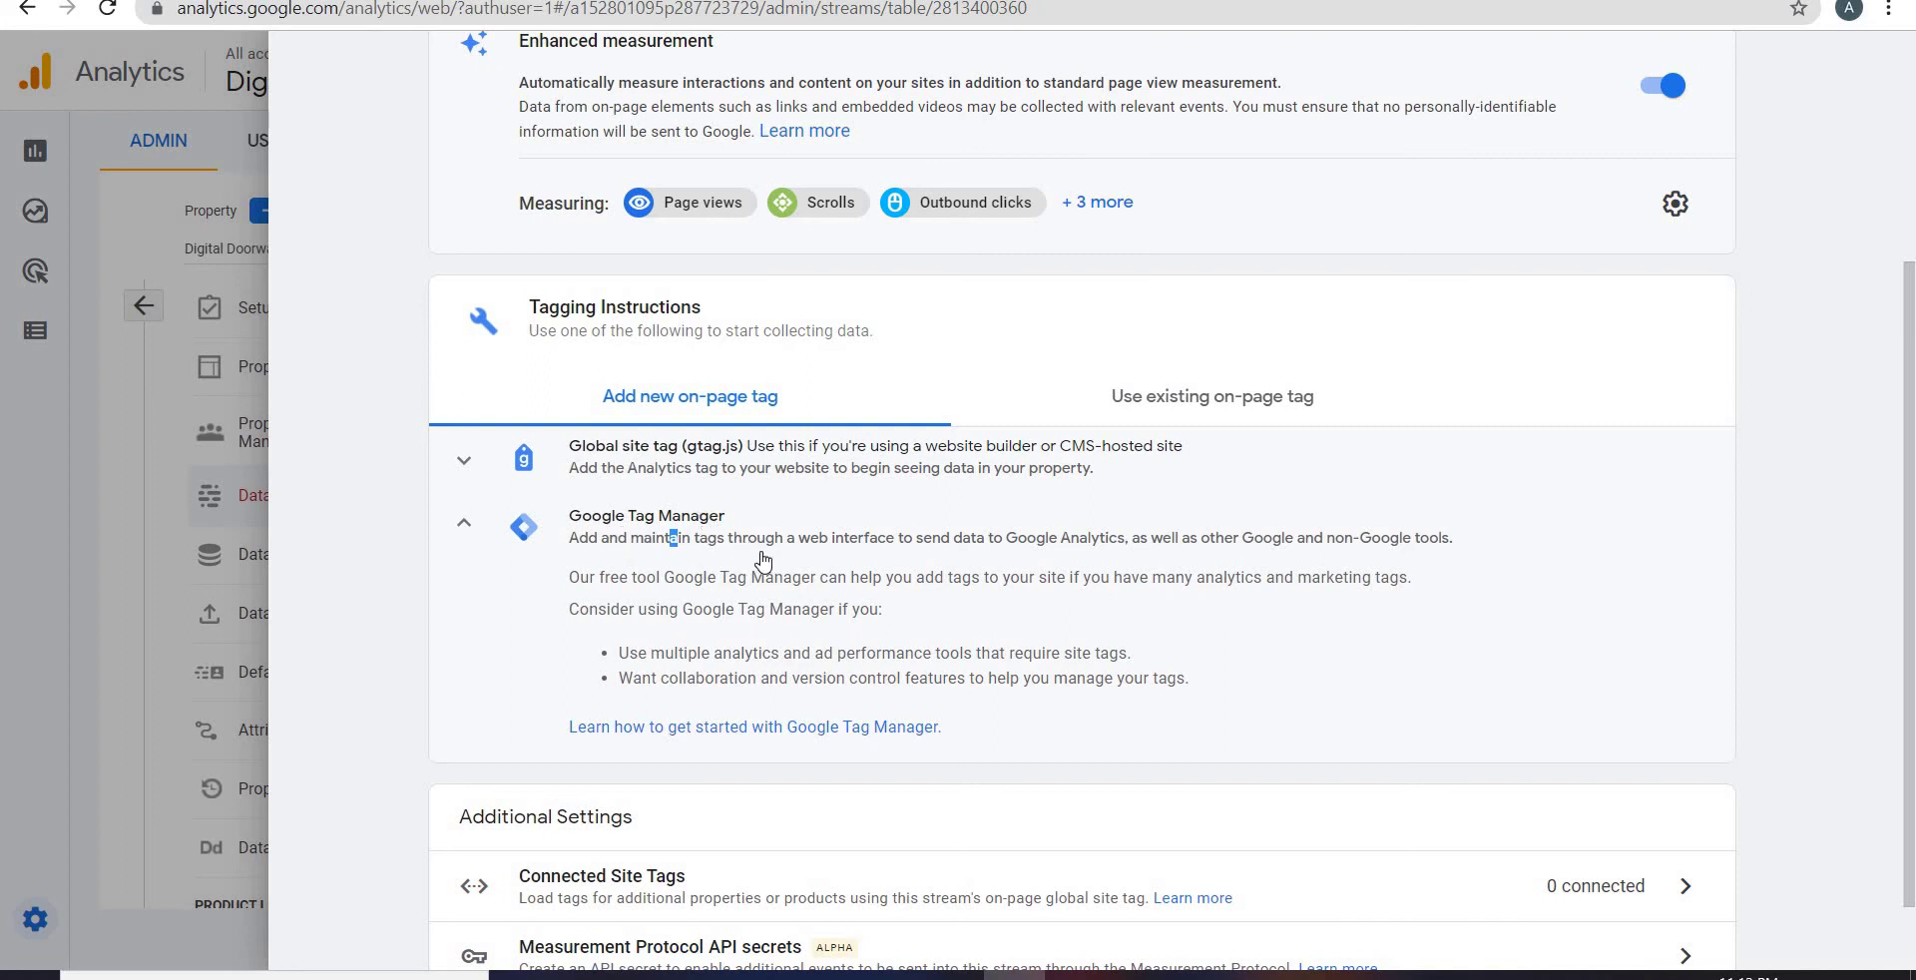
{"action": "scroll", "coordinate": [1078, 275], "scroll_direction": "up", "scroll_amount": 3}
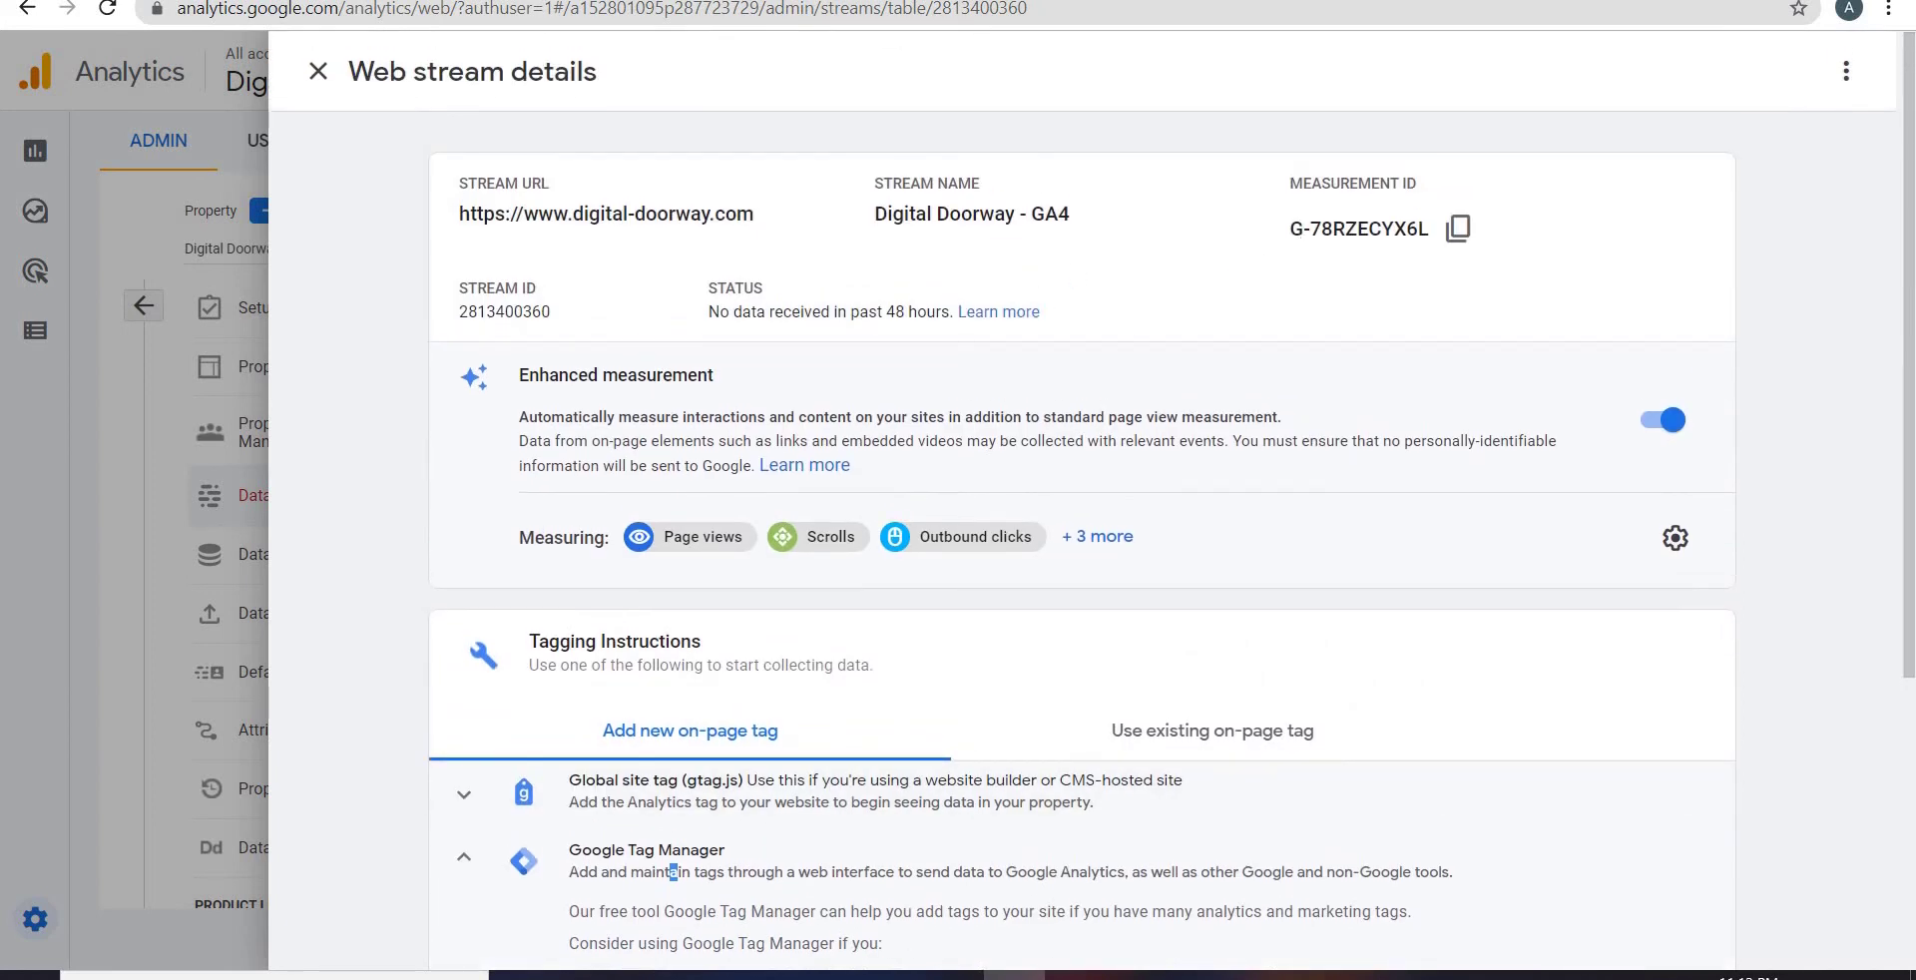
{"action": "left_click", "coordinate": [639, 1]}
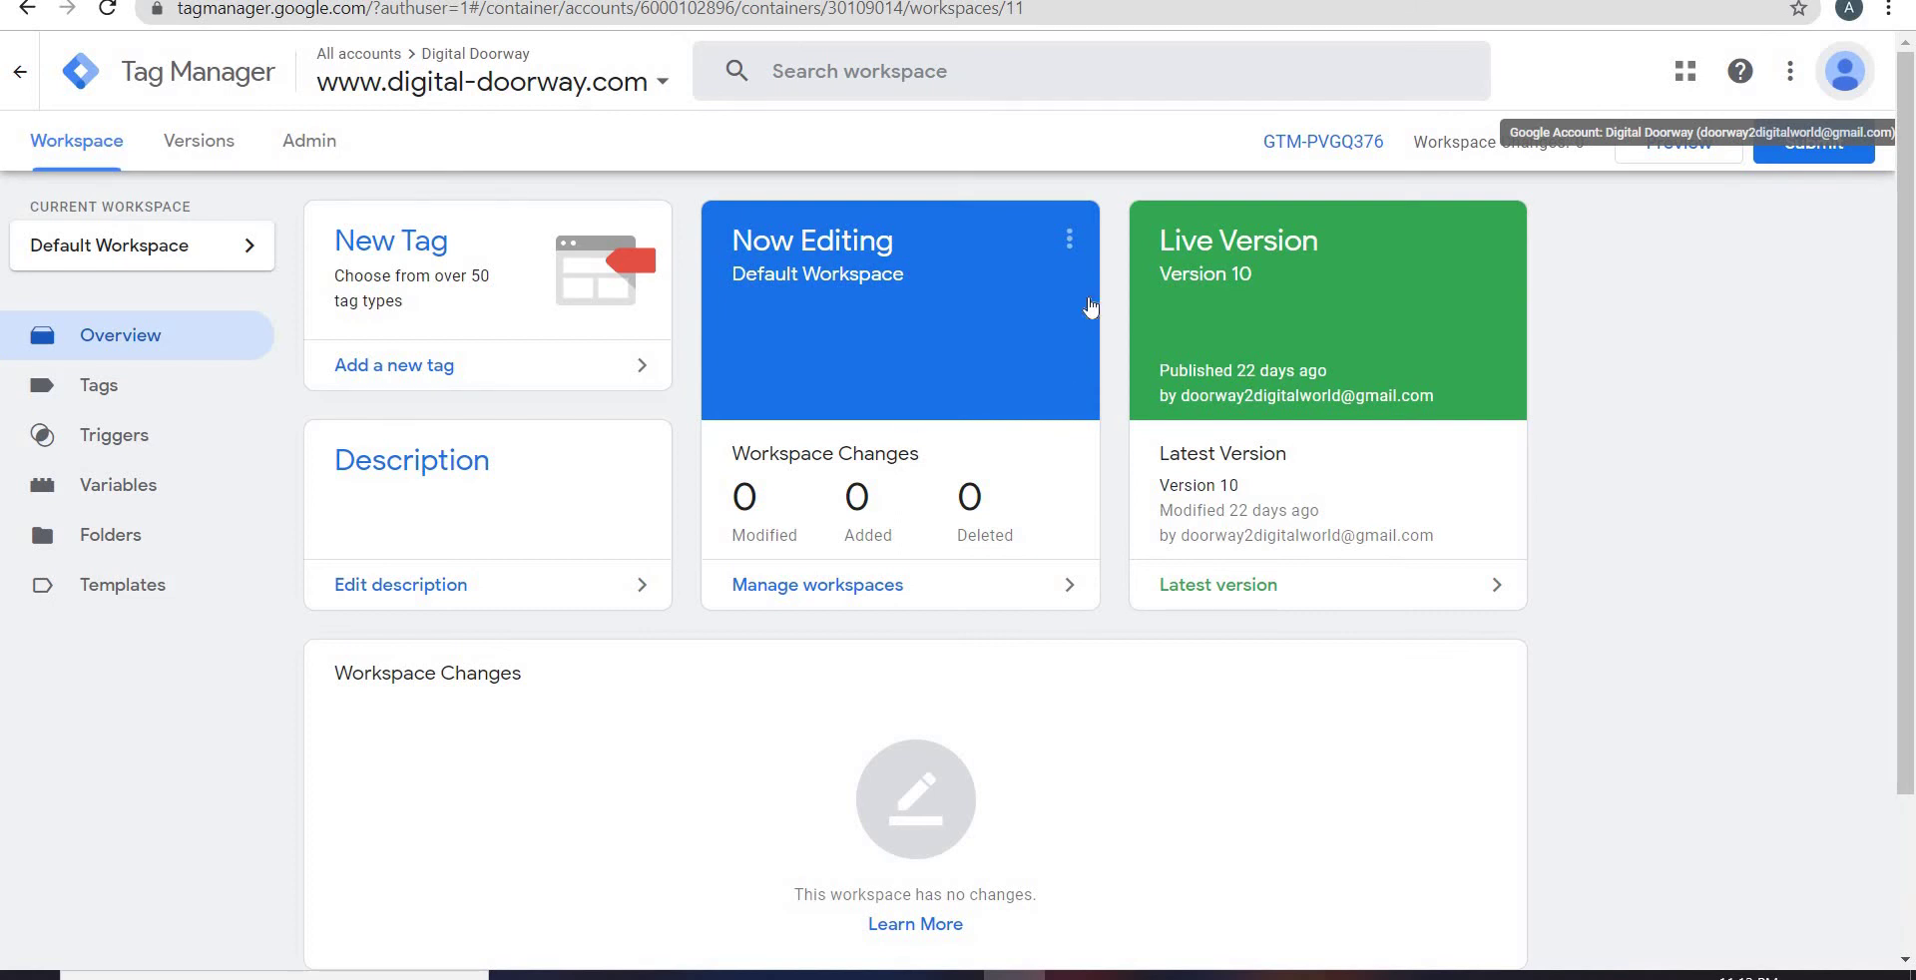
{"action": "left_click", "coordinate": [176, 388]}
{"action": "key", "text": "ctrl+Tab"}
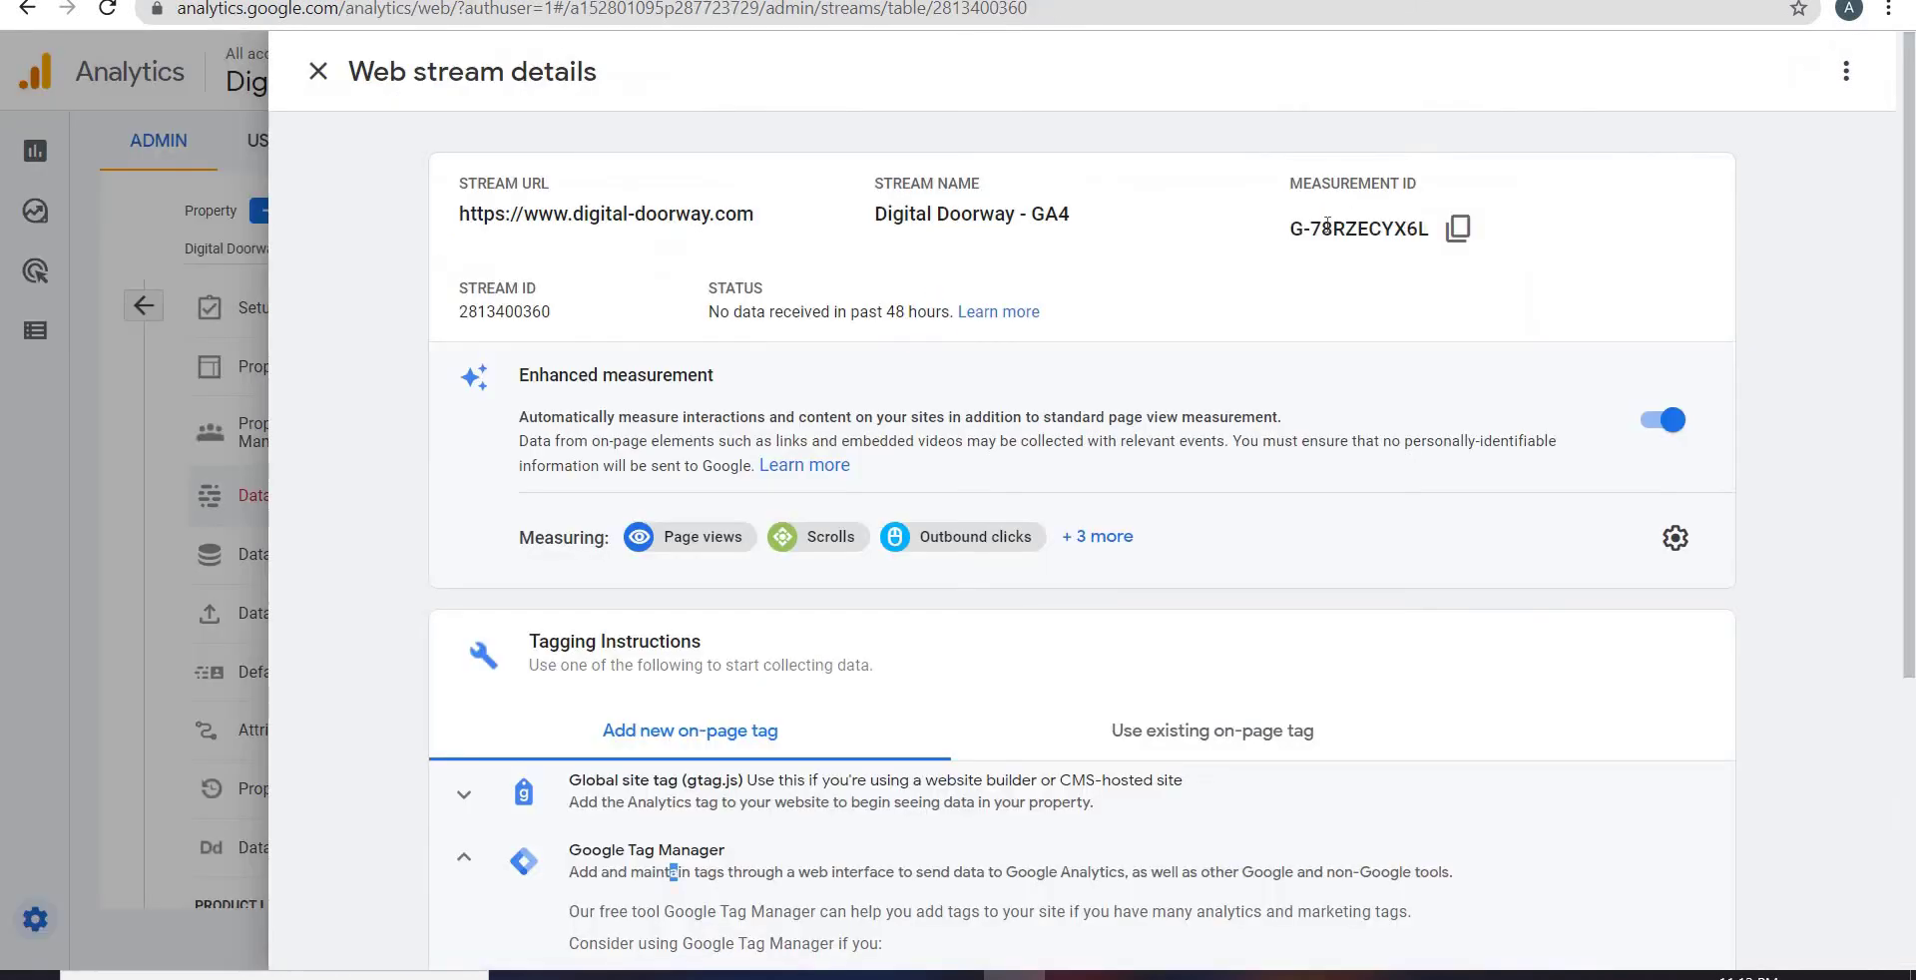
{"action": "left_click", "coordinate": [1439, 230]}
{"action": "key", "text": "ctrl+Tab"}
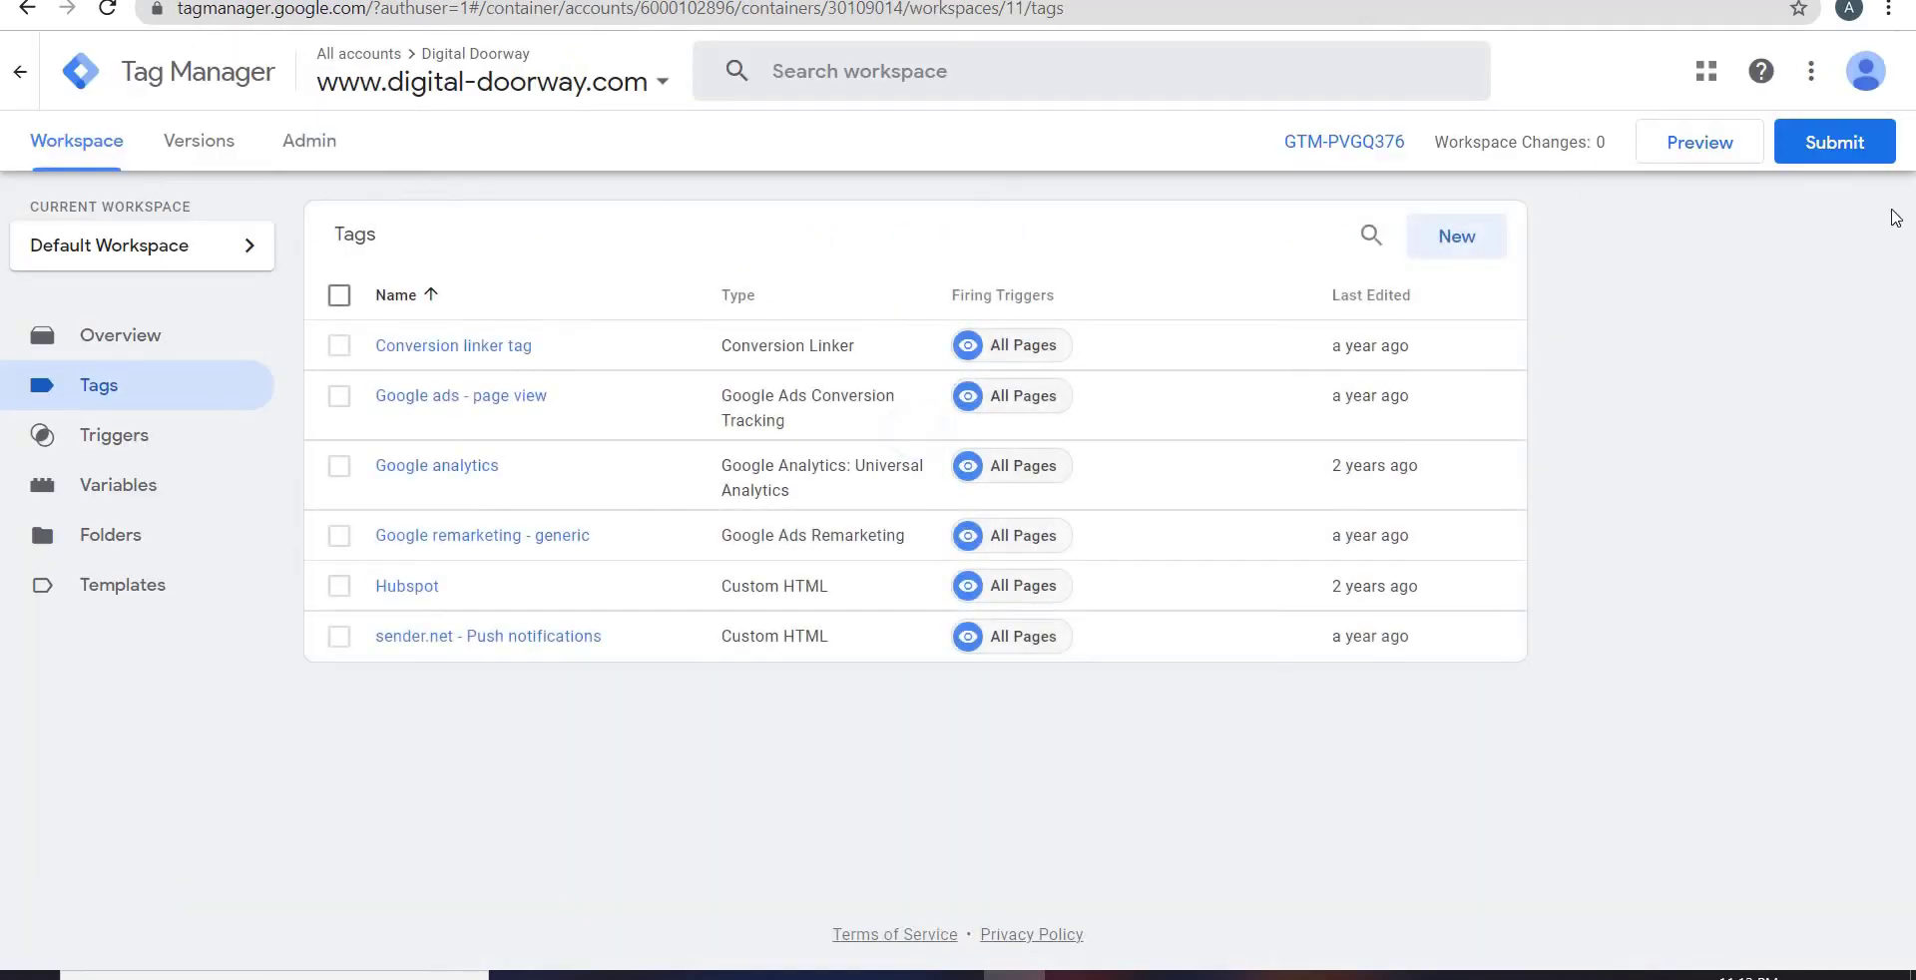
Step: Create a tag named GA4 of type Google Analytics: GA4 Configuration, using the copied Measurement ID
{"action": "left_click", "coordinate": [1458, 252]}
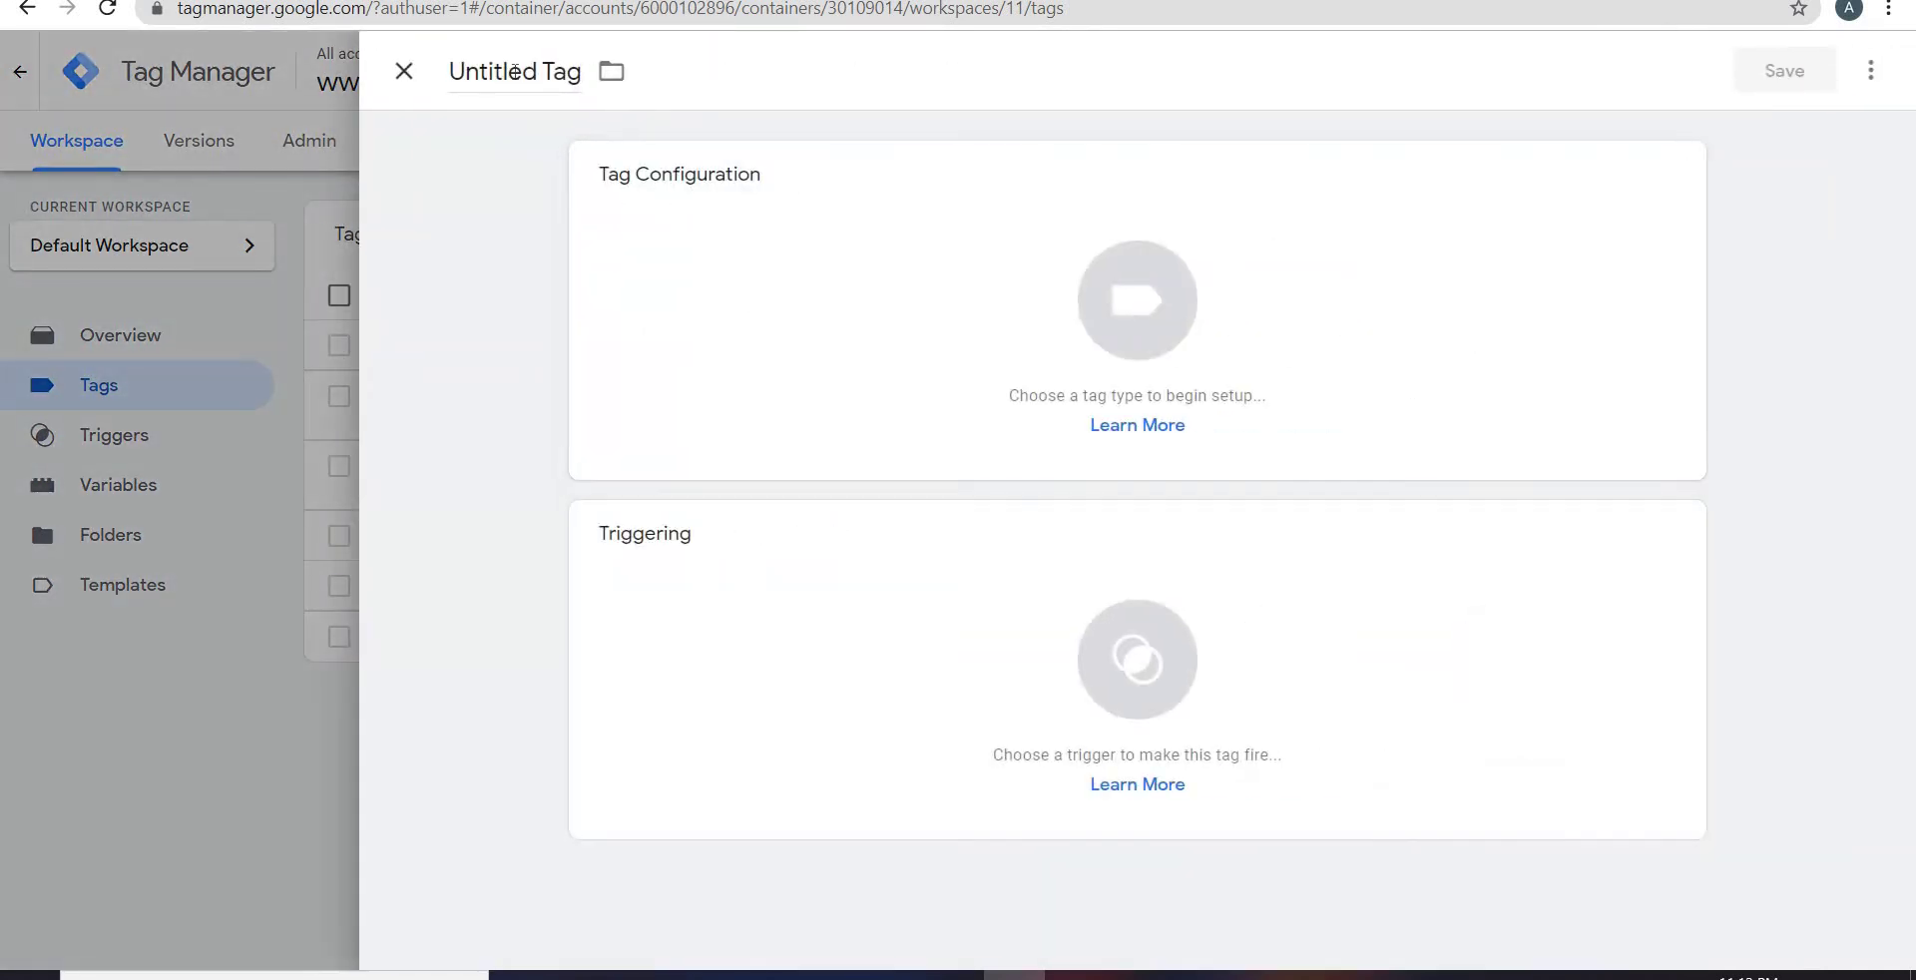
{"action": "left_click", "coordinate": [513, 72]}
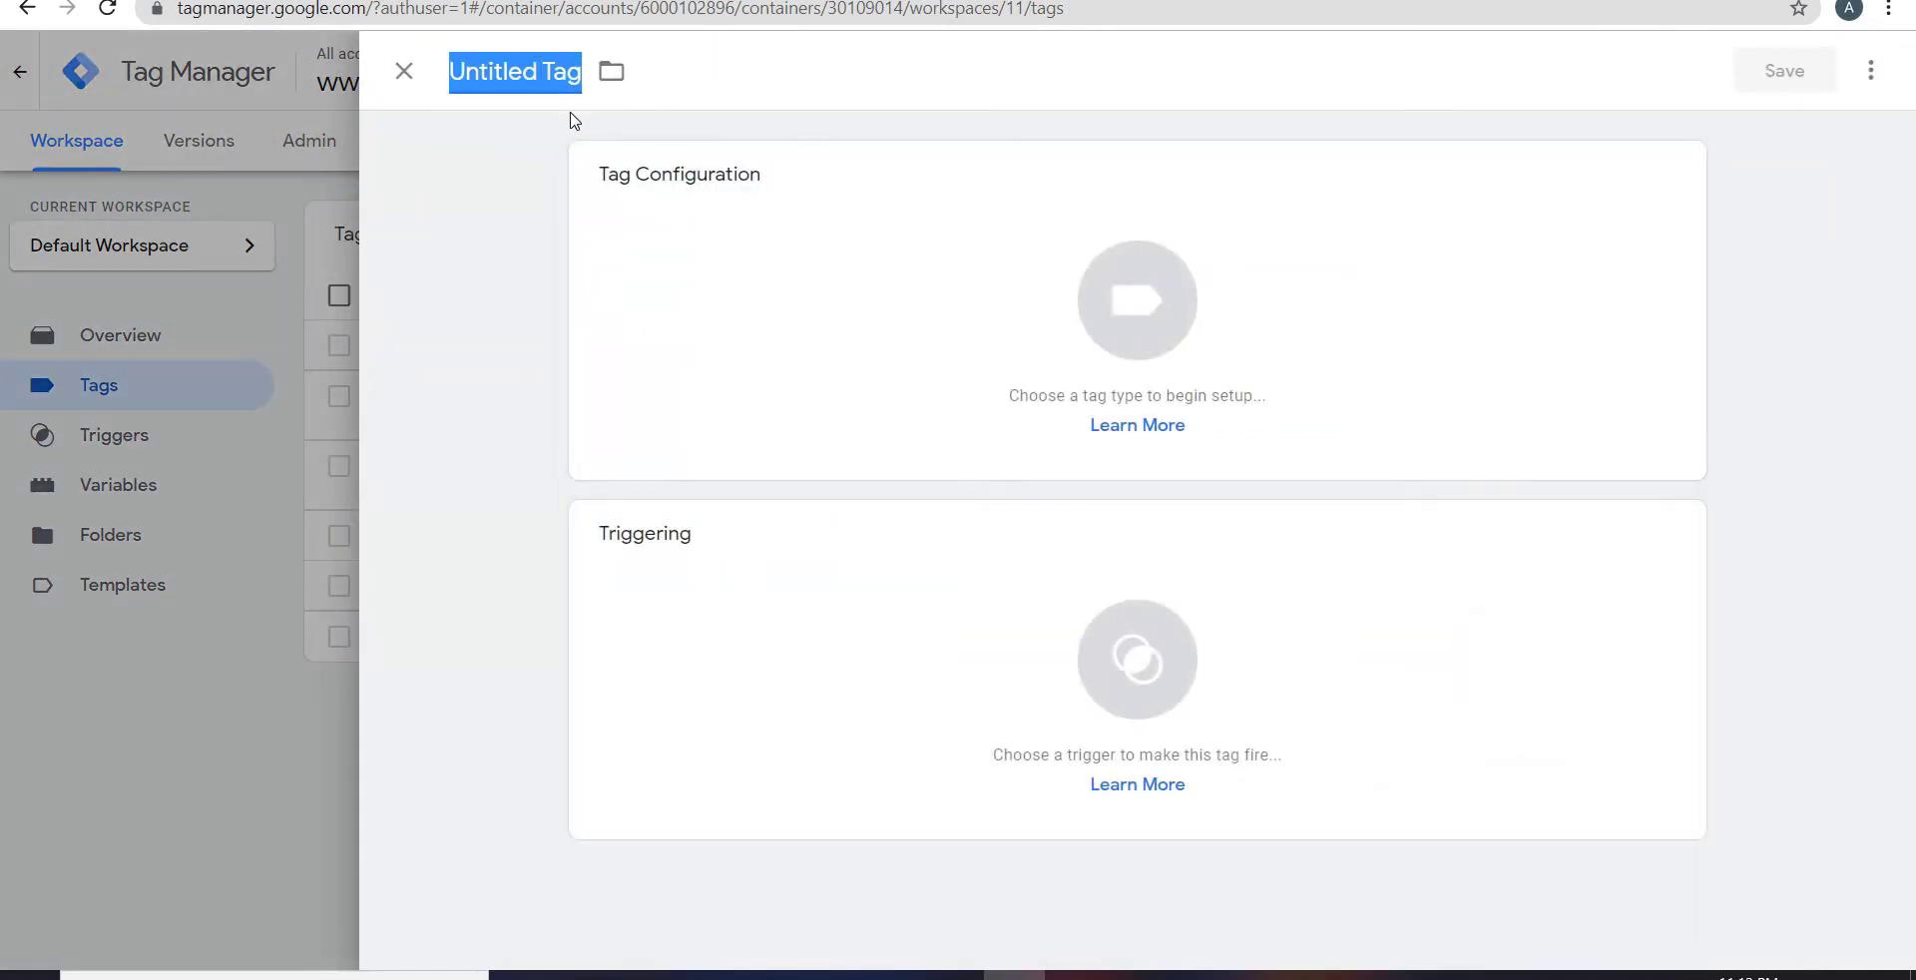
{"action": "type", "text": "GA4"}
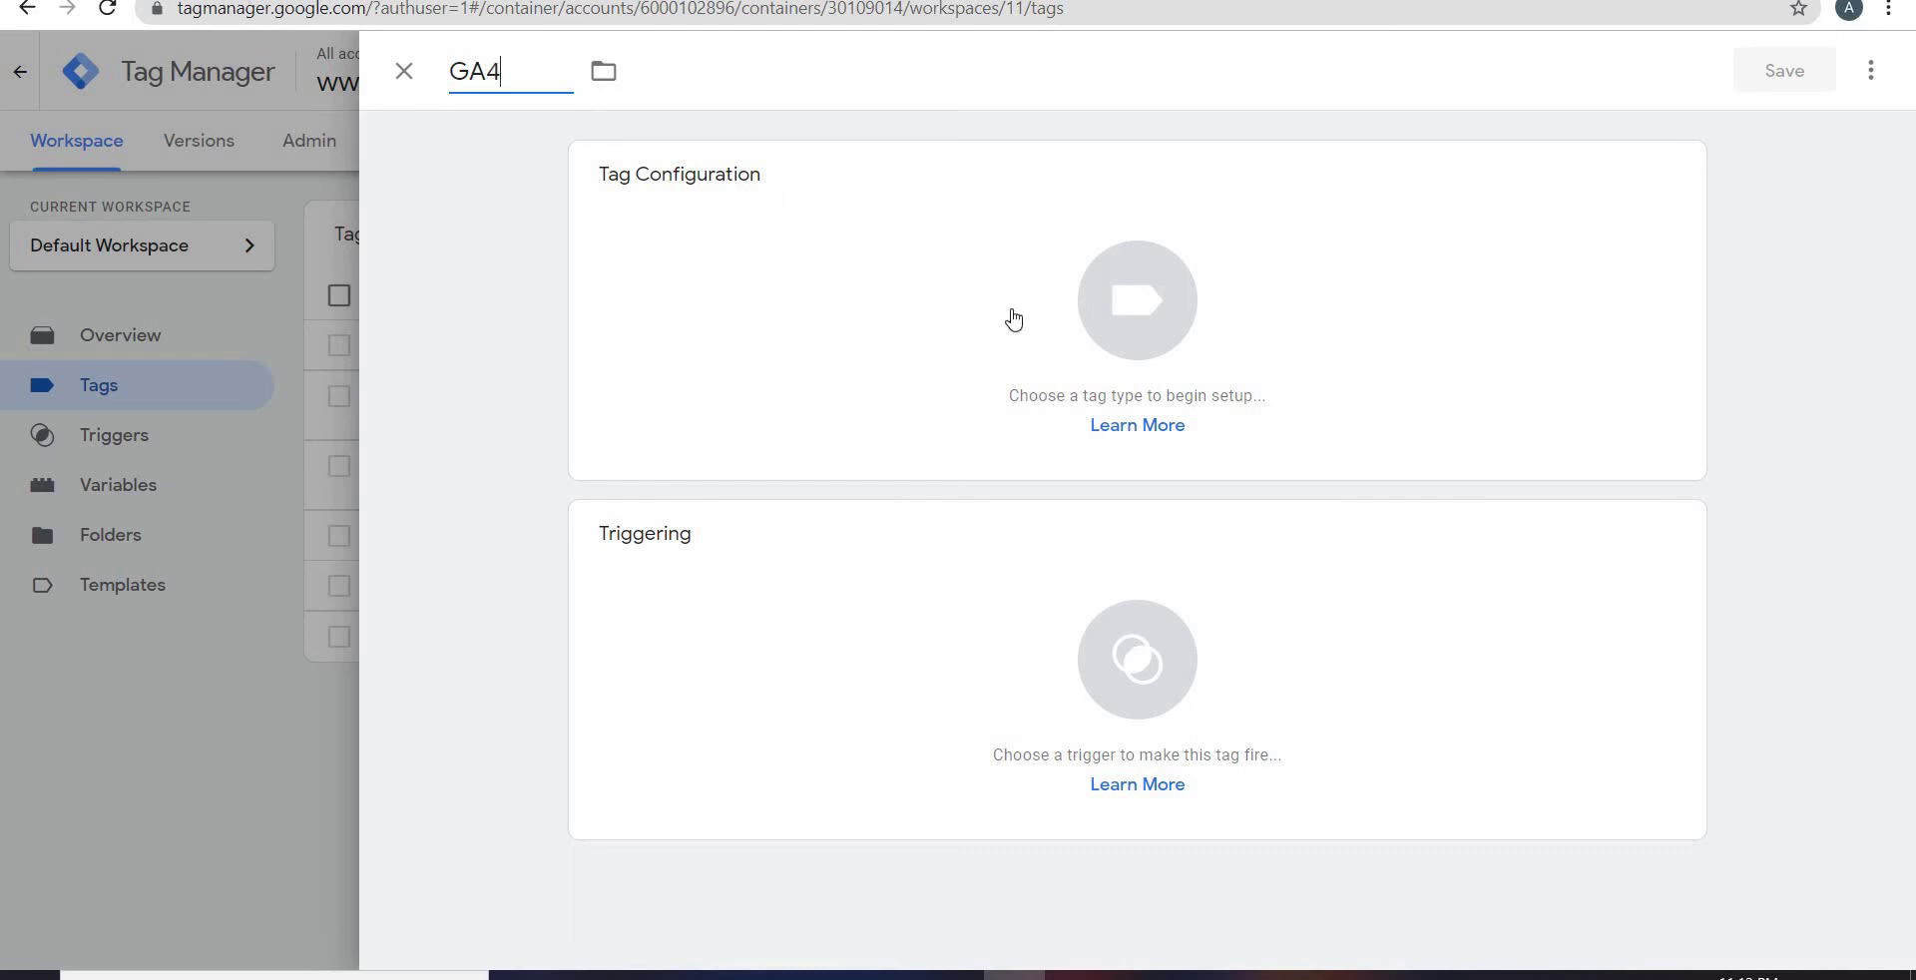
{"action": "left_click", "coordinate": [1020, 320]}
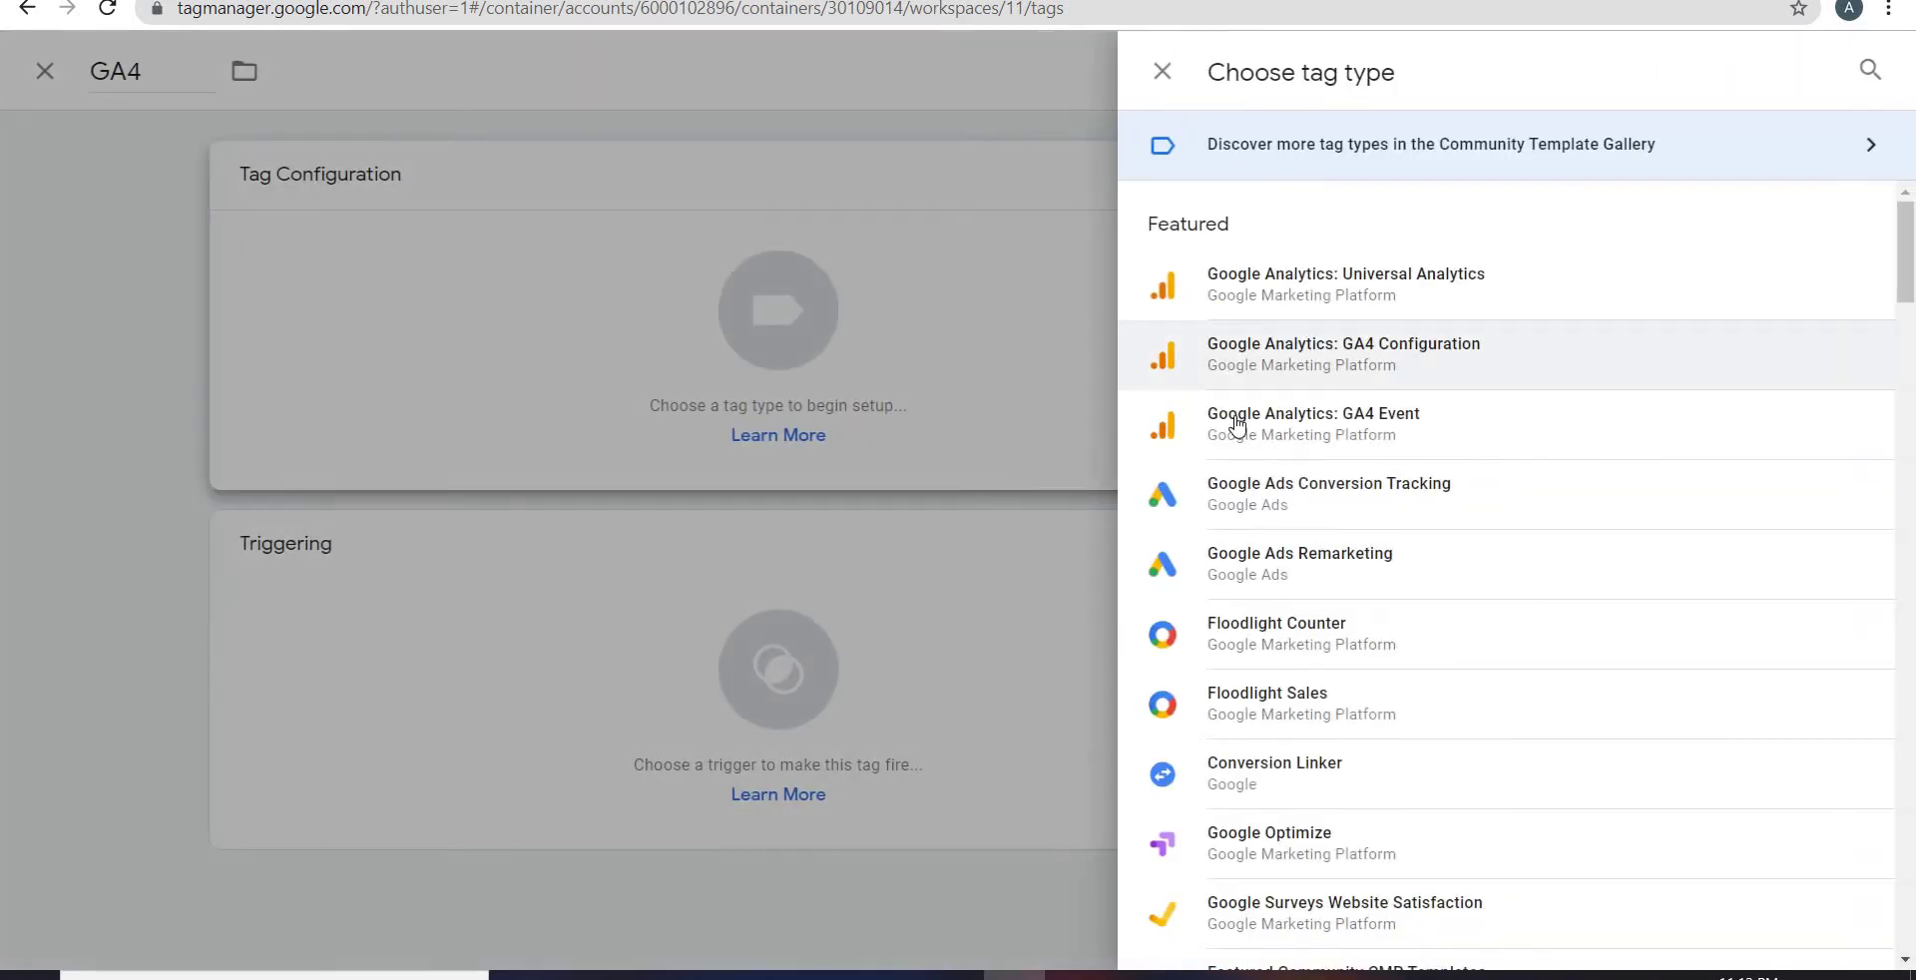
{"action": "left_click", "coordinate": [1432, 365]}
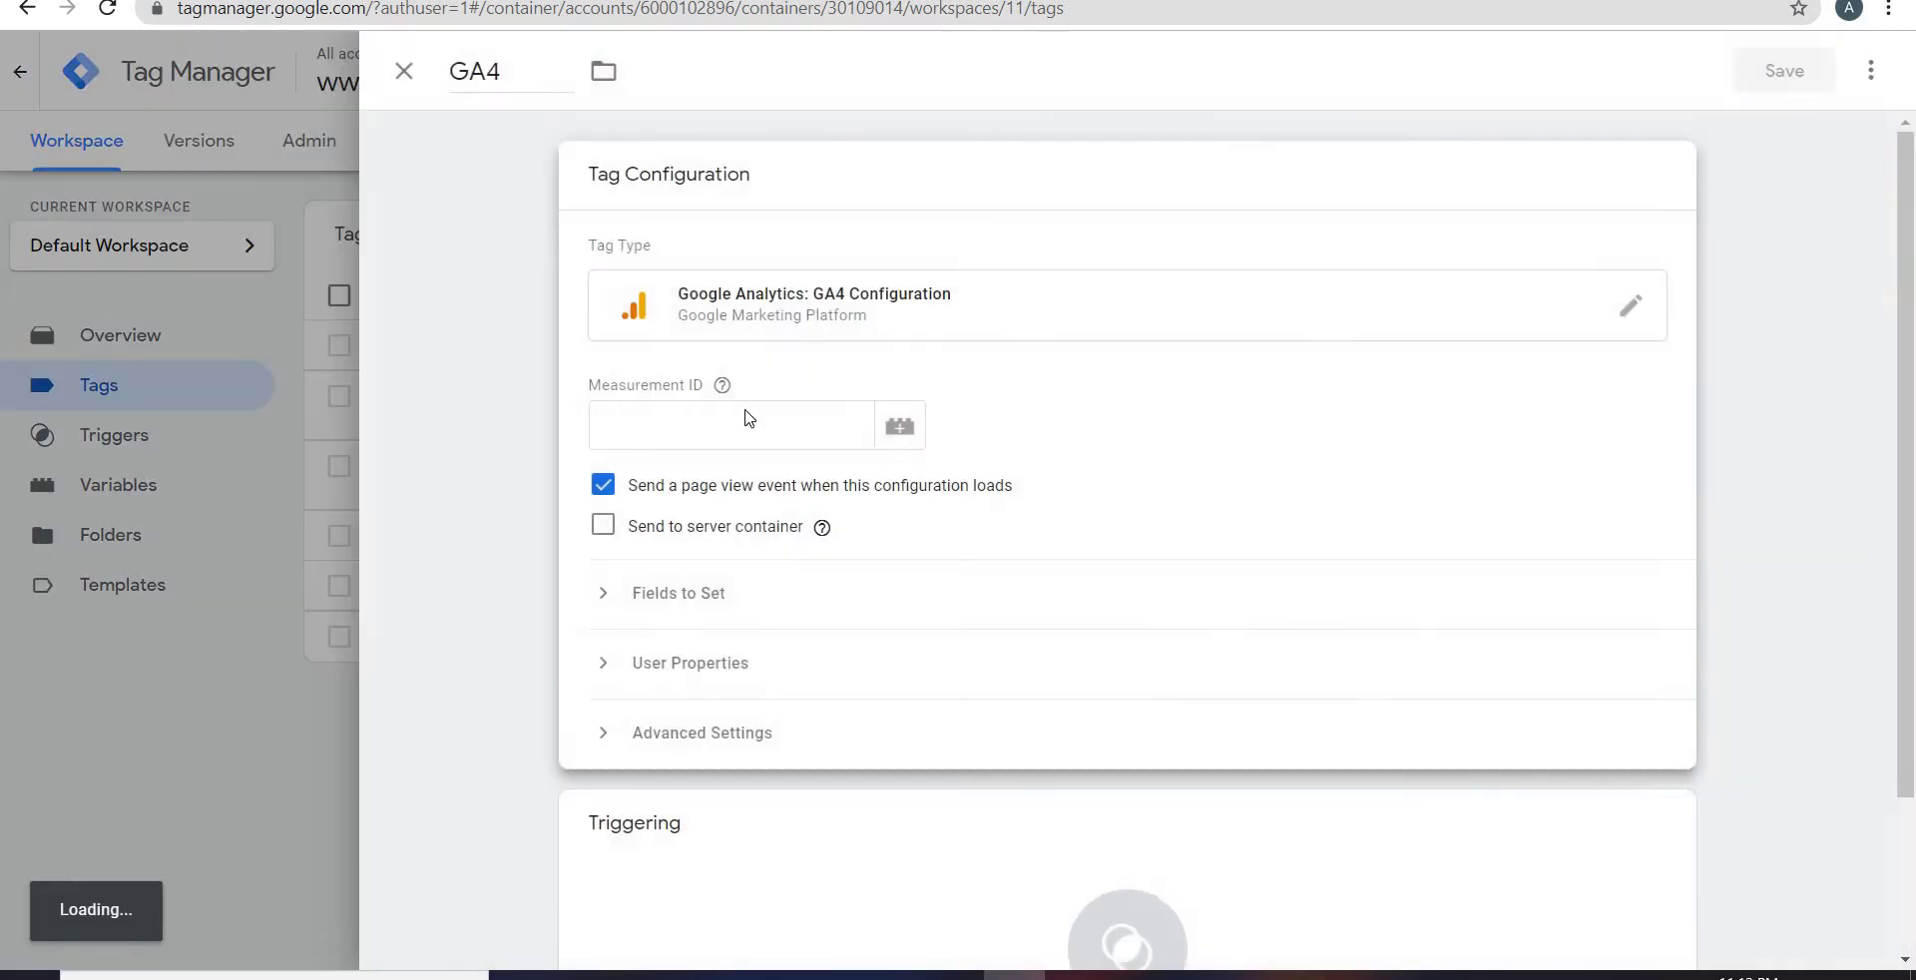
{"action": "left_click", "coordinate": [674, 444]}
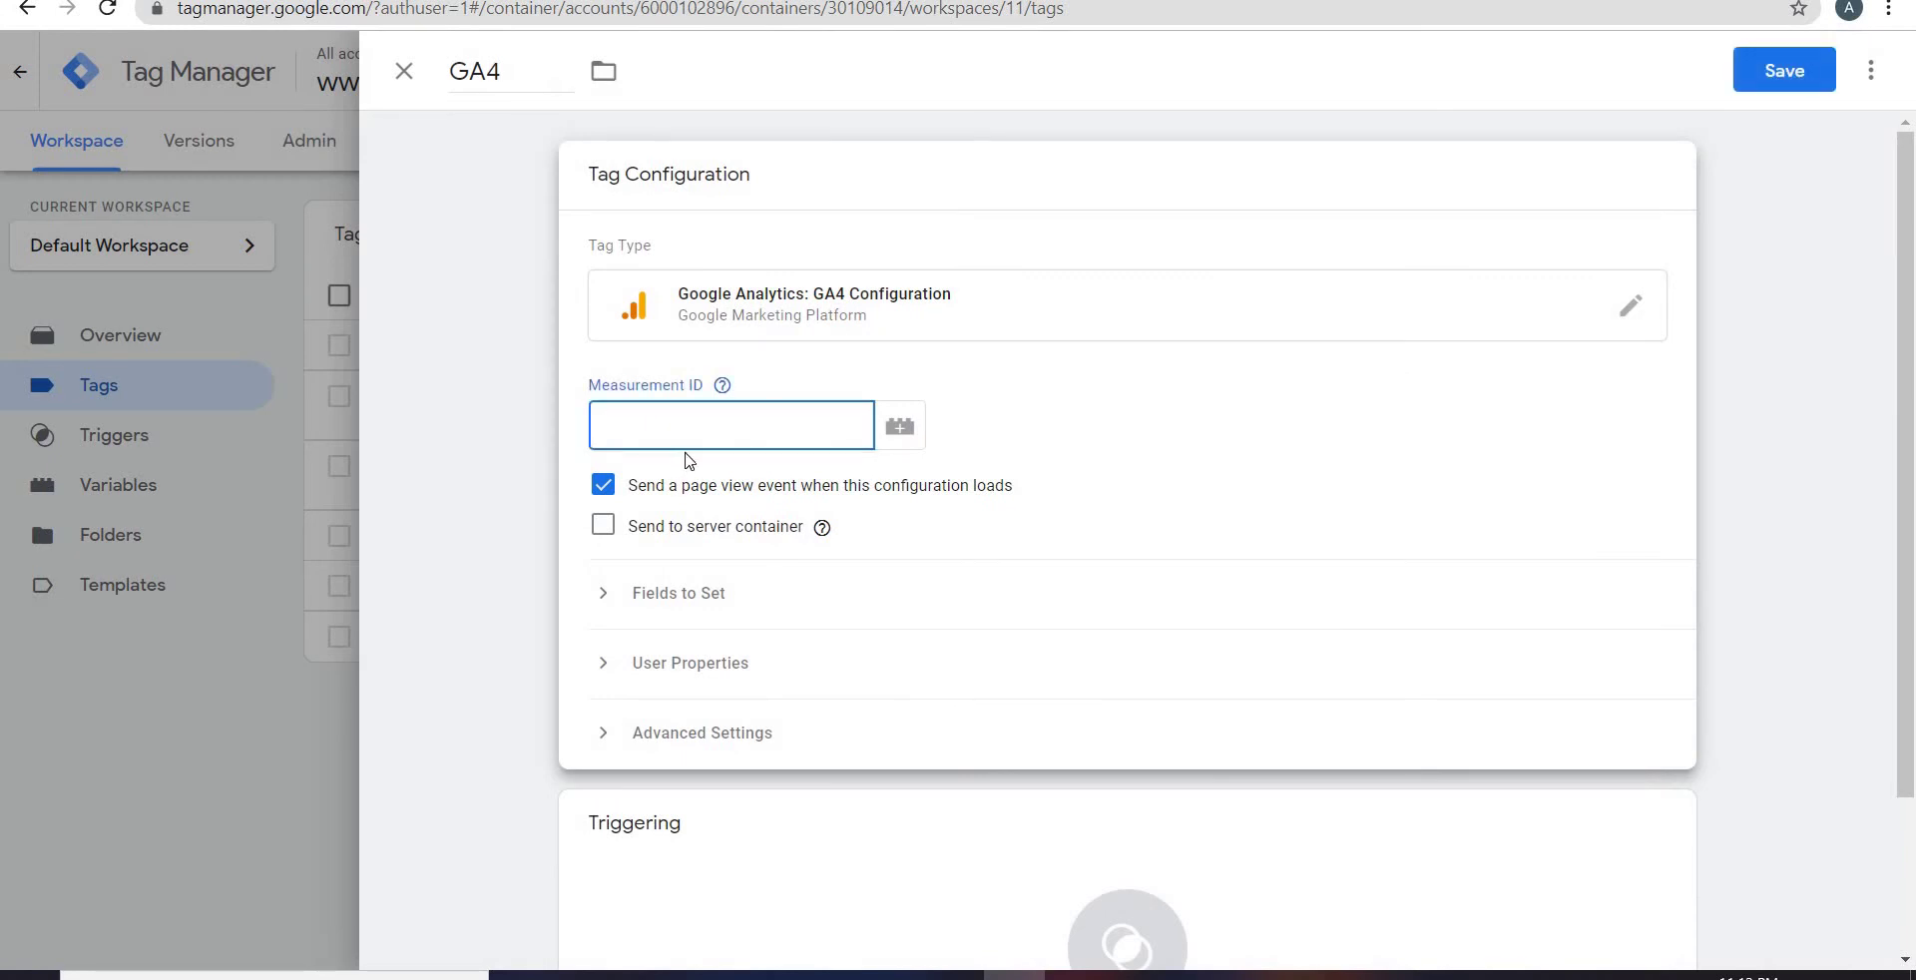
{"action": "key", "text": "ctrl+v"}
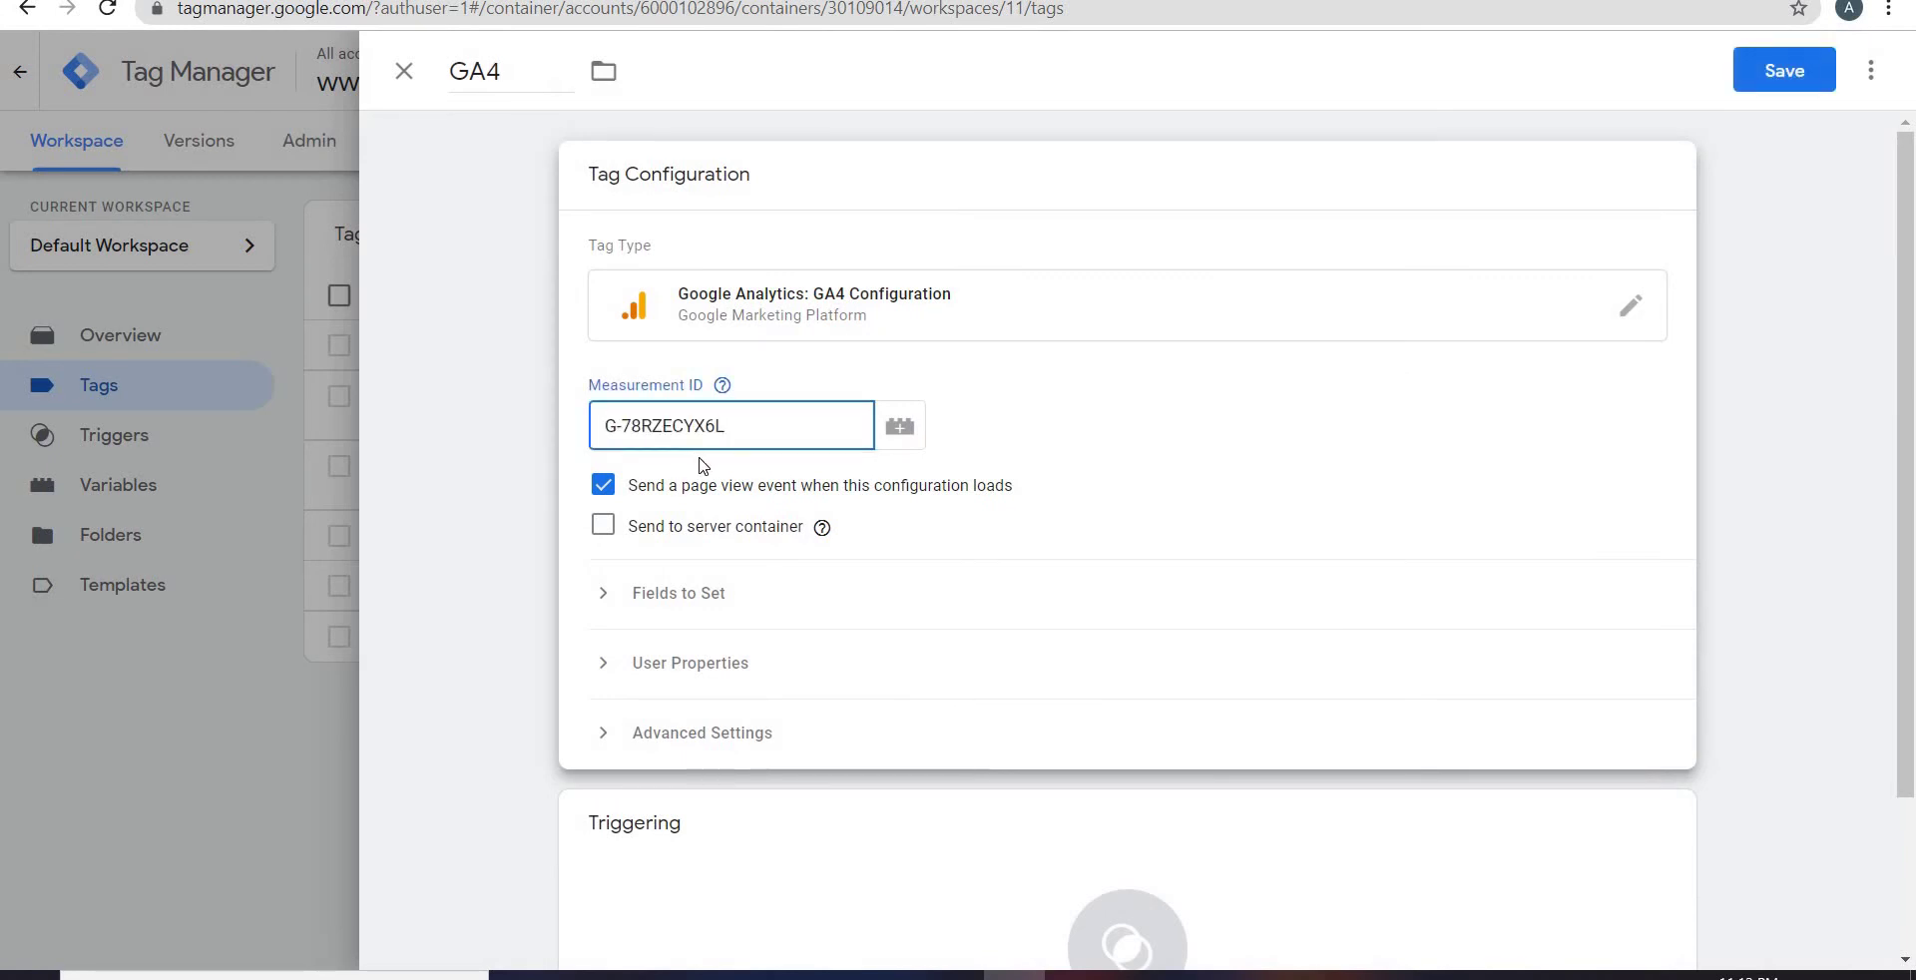
Step: Add the All Pages trigger to the GA4 tag and save the tag
{"action": "left_click", "coordinate": [895, 934]}
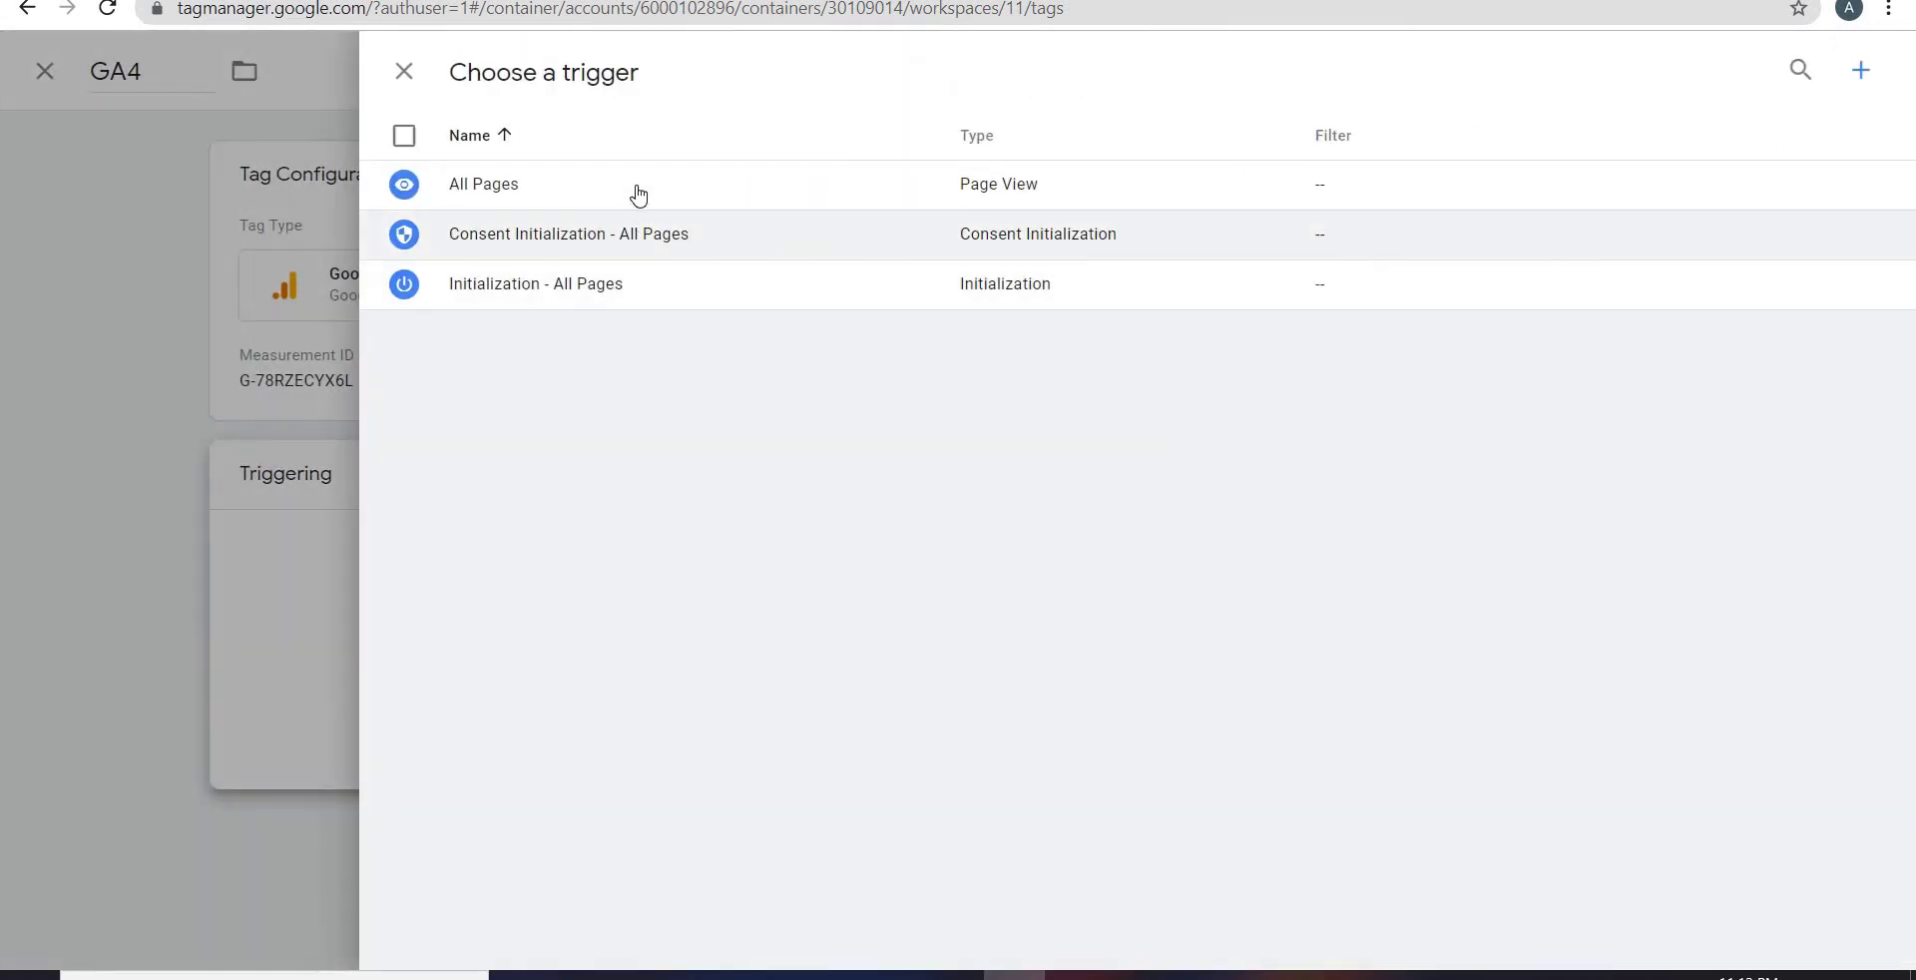
{"action": "left_click", "coordinate": [657, 196]}
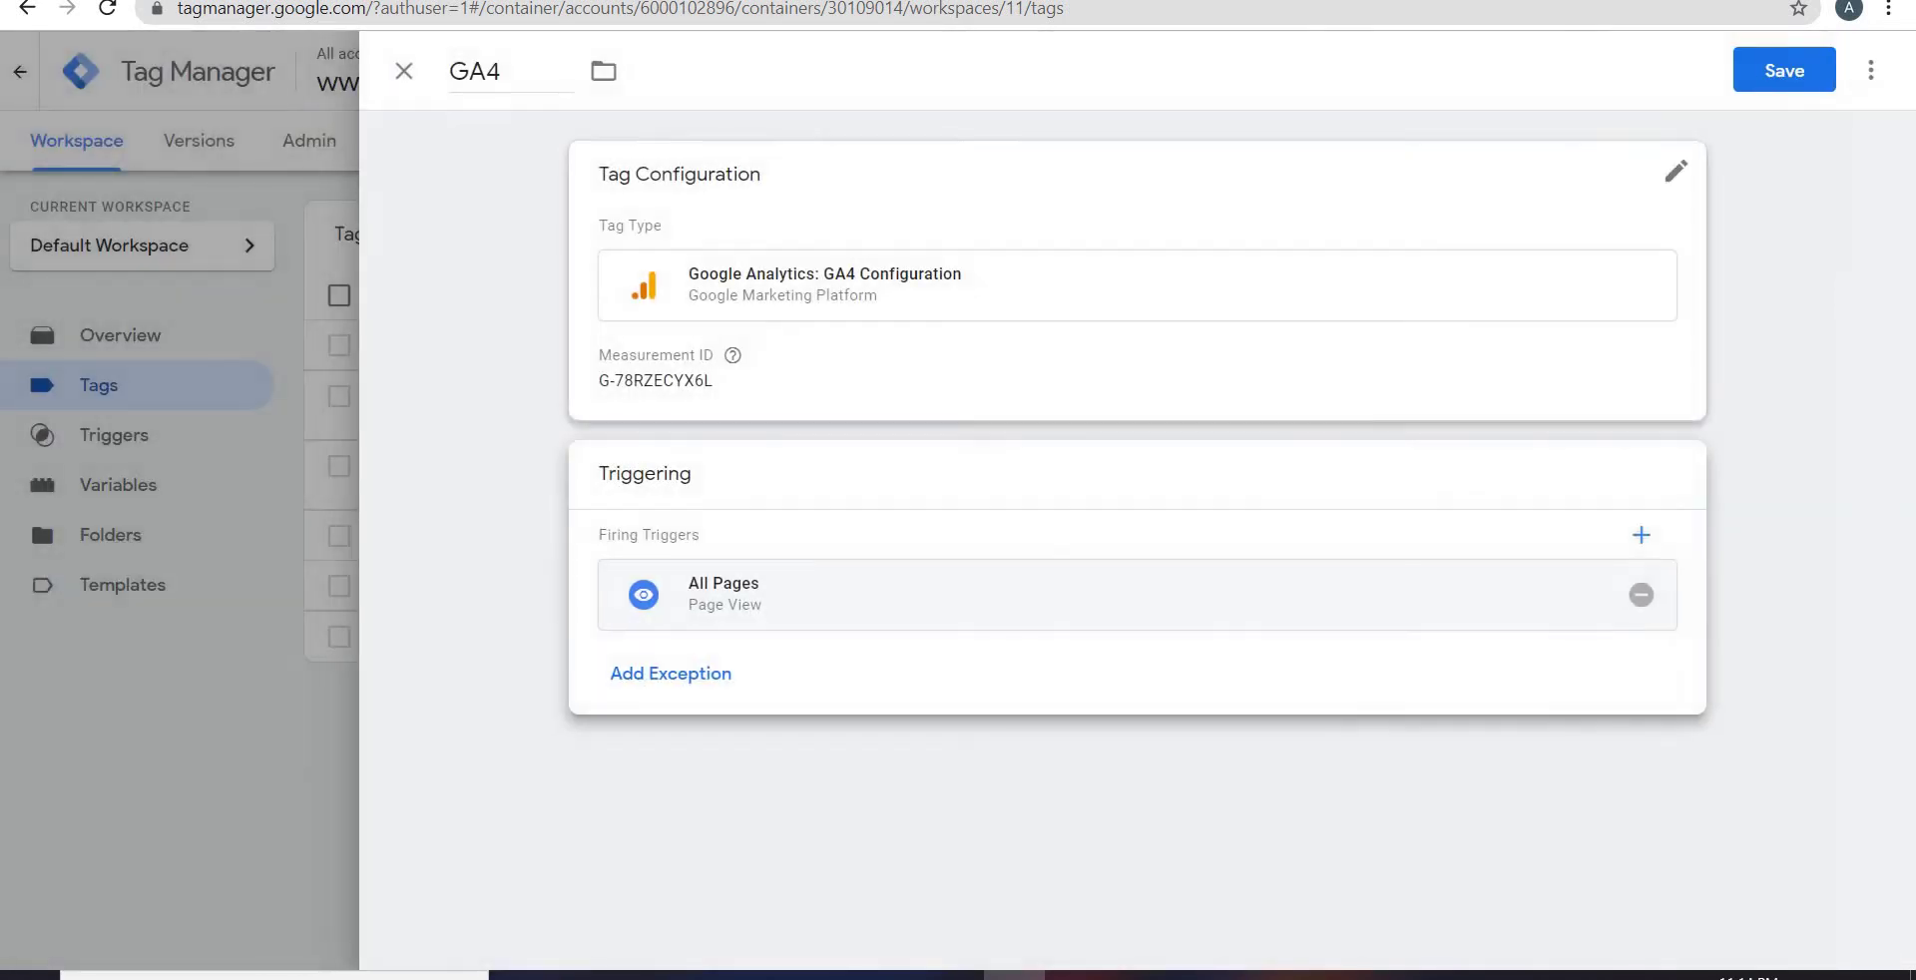
{"action": "left_click", "coordinate": [1785, 72]}
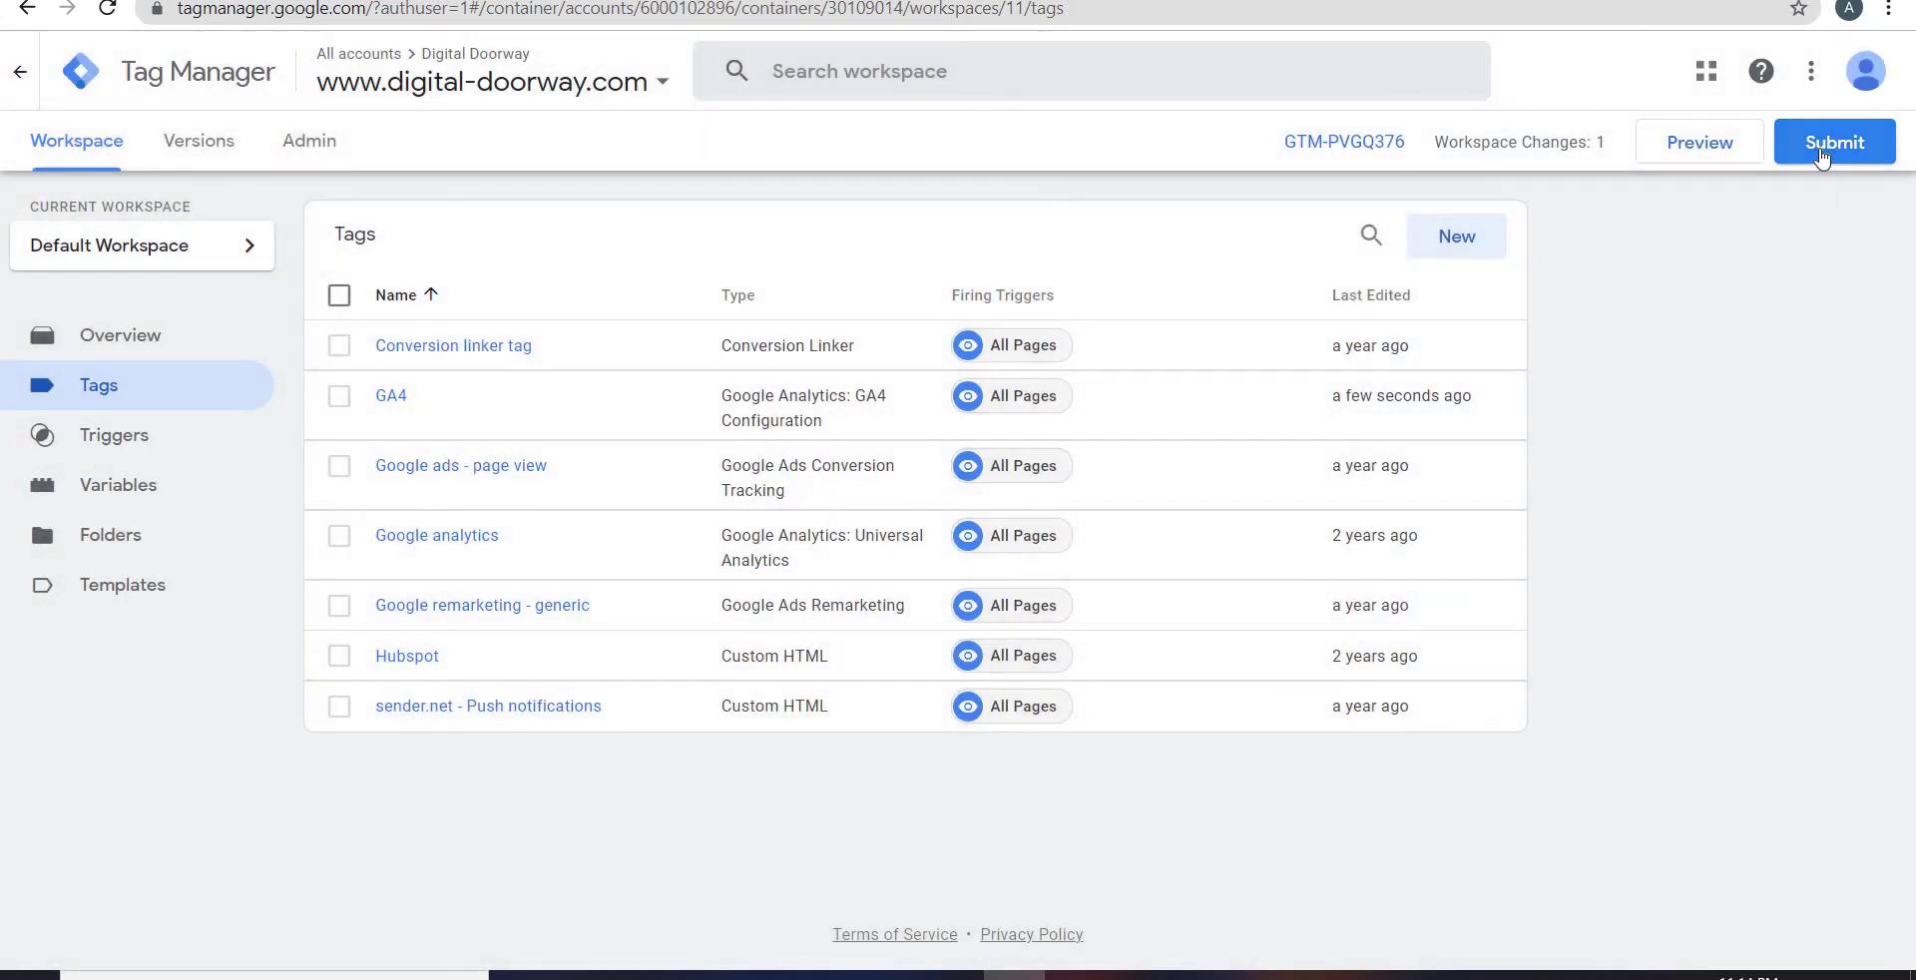
Step: Publish the workspace changes to Live as a version named GA4 with the description "Installed the GA4 snippet"
{"action": "left_click", "coordinate": [1831, 140]}
{"action": "left_click", "coordinate": [771, 374]}
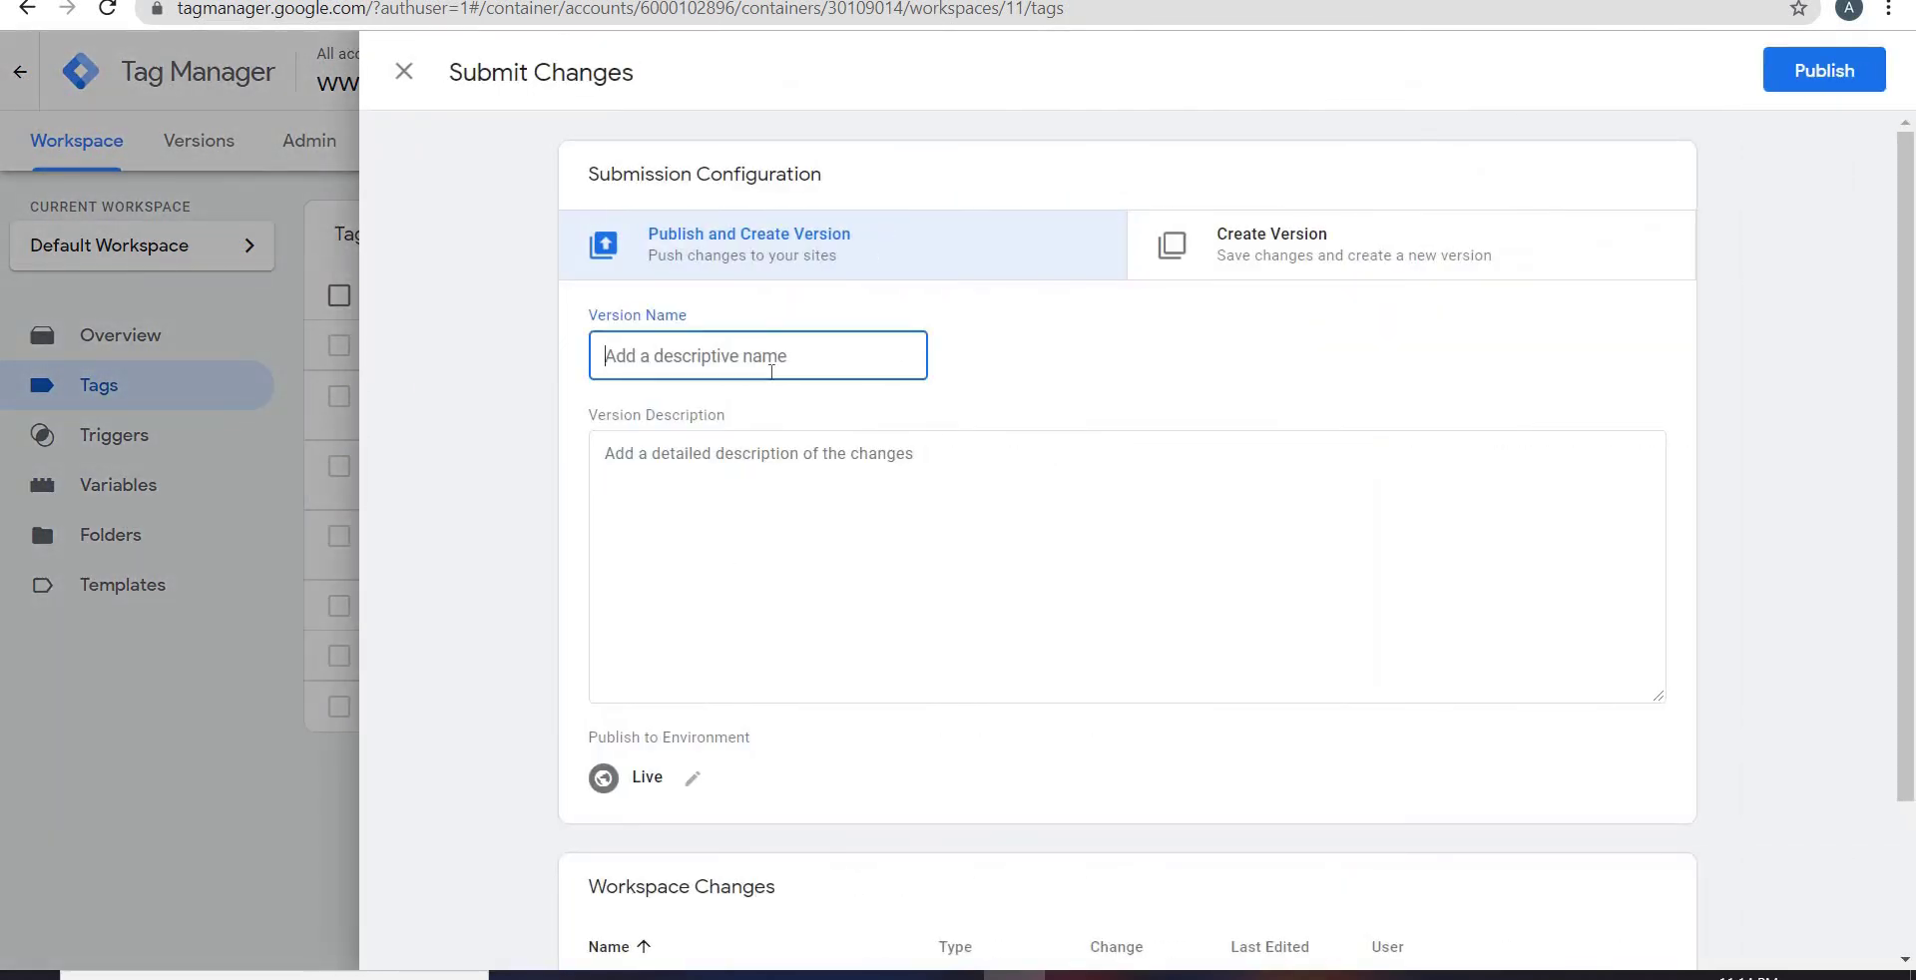
{"action": "type", "text": "GA4"}
{"action": "key", "text": "Tab"}
{"action": "type", "text": "In"}
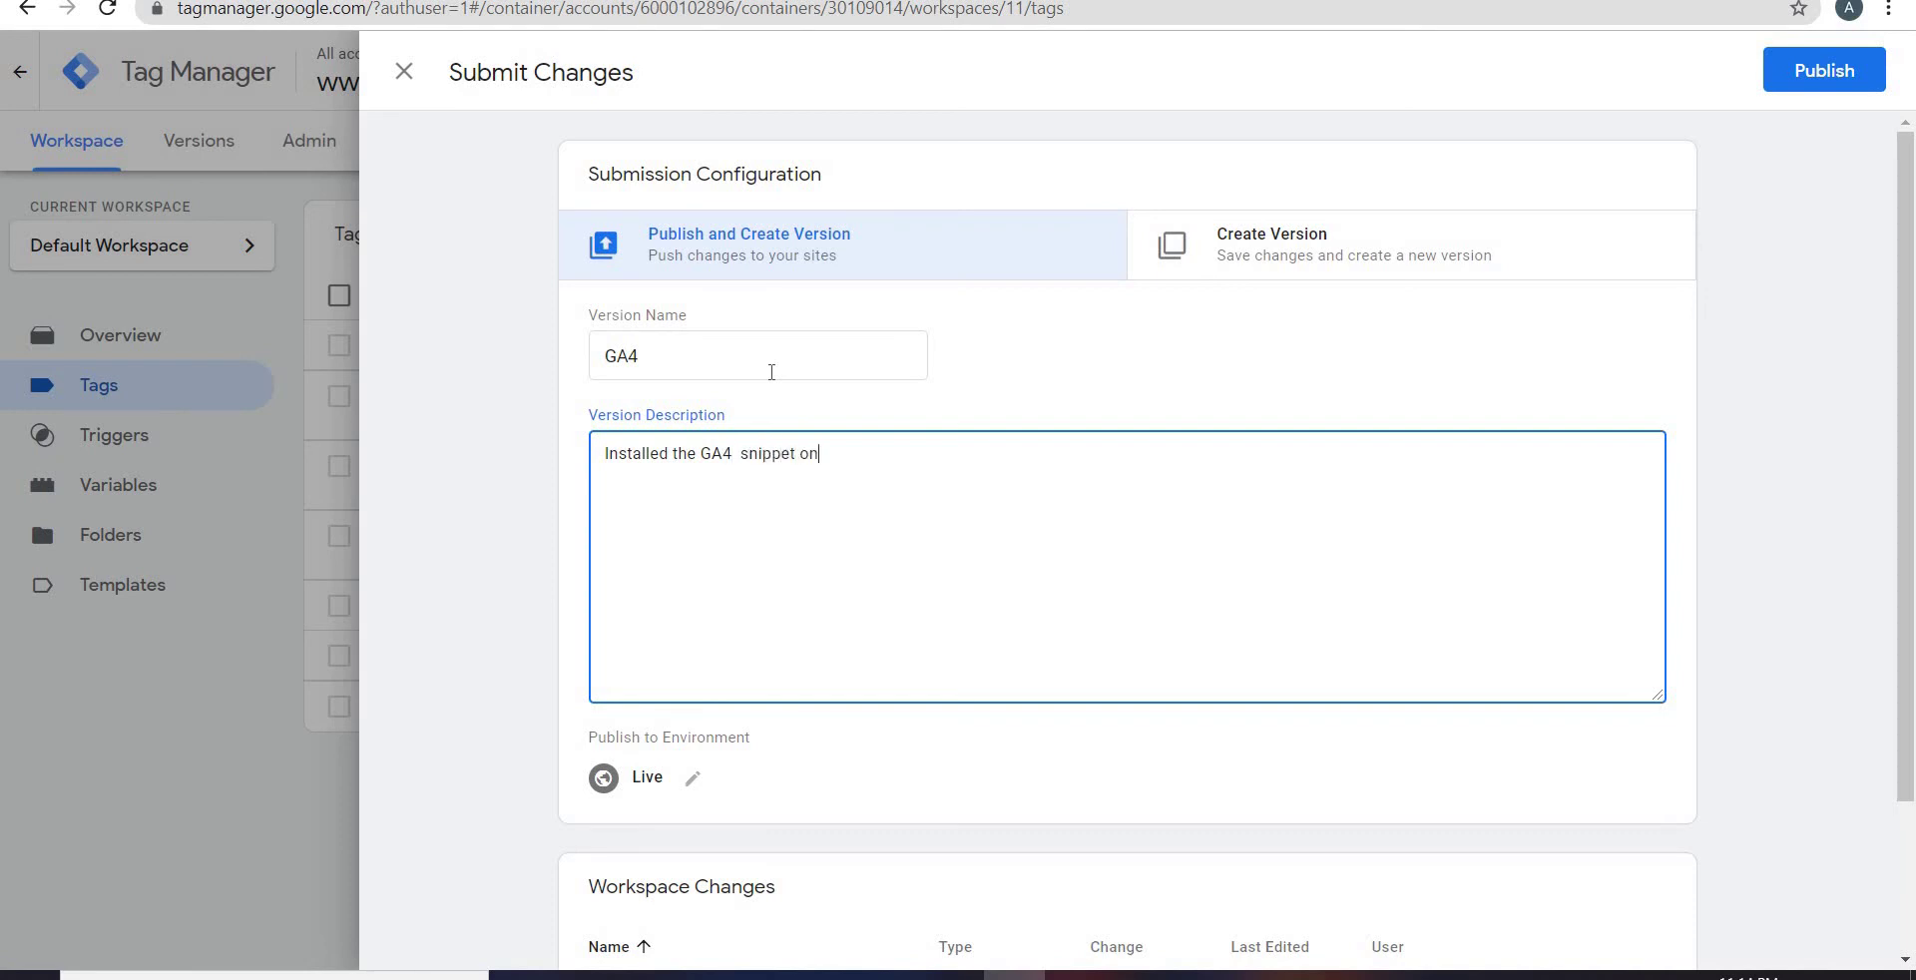
{"action": "left_click", "coordinate": [1782, 72]}
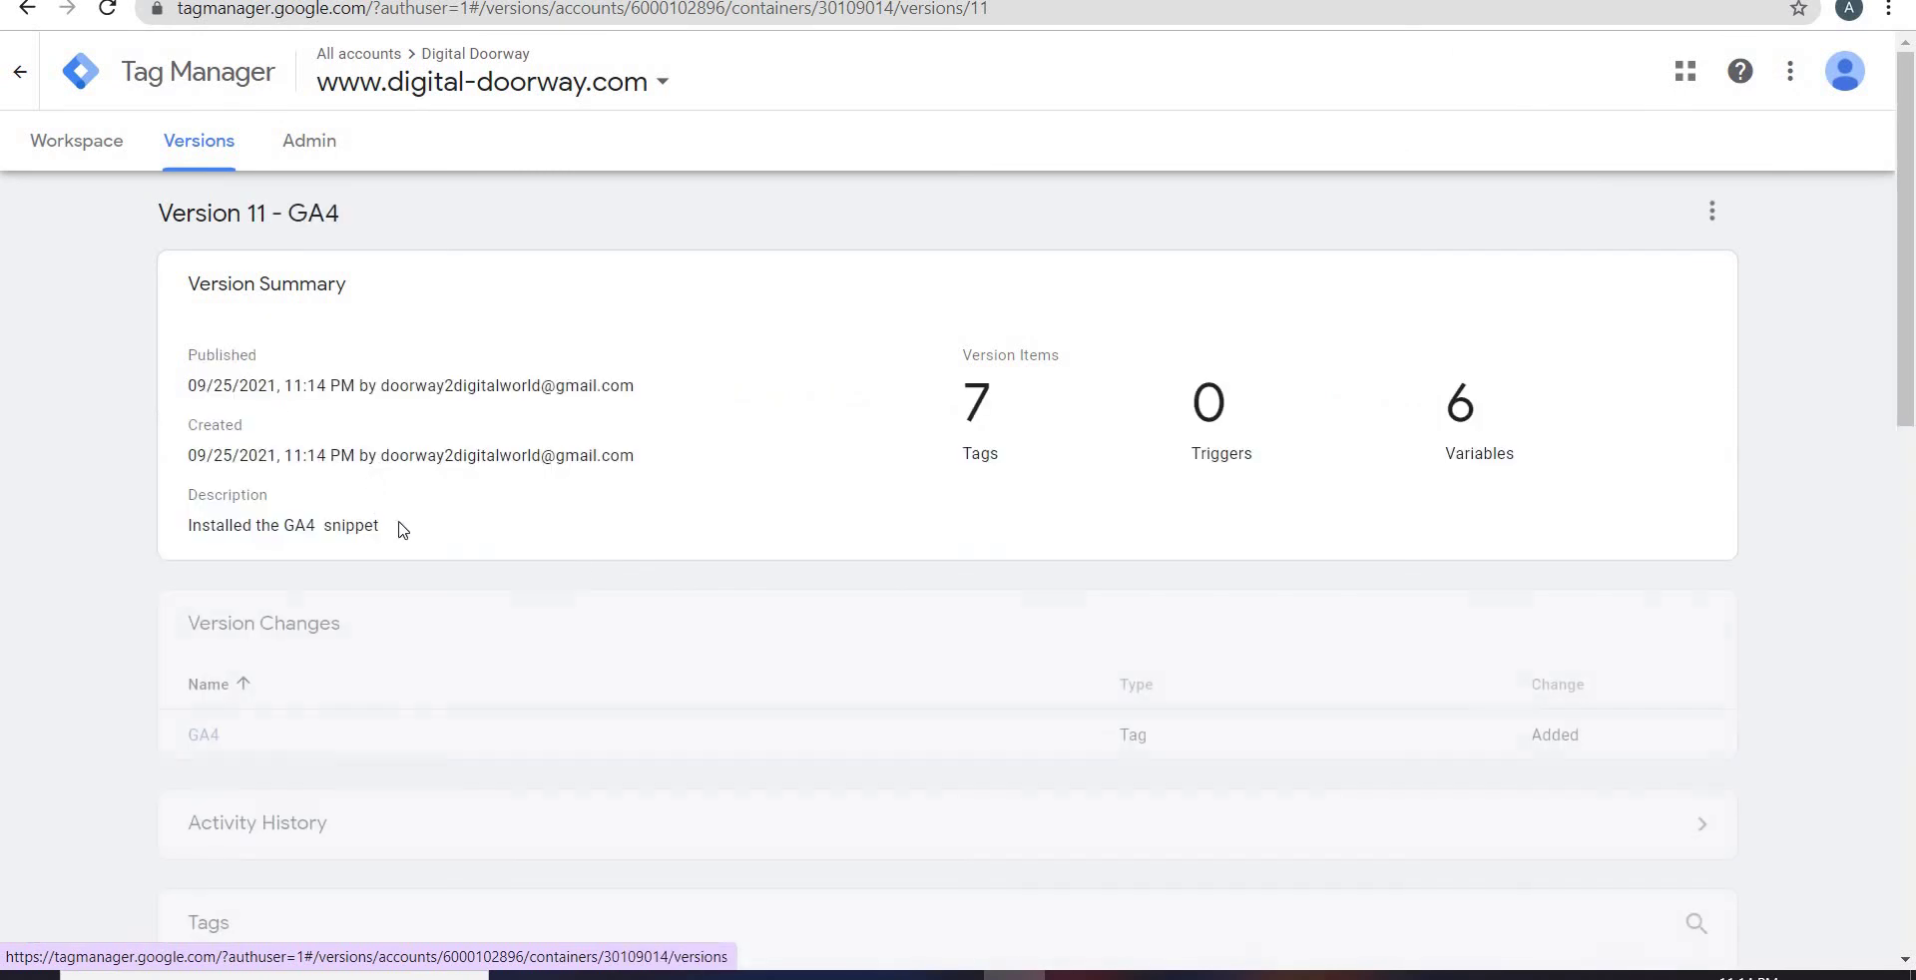
Step: Review the published version's summary and changes, and return to the workspace's list of tags
{"action": "scroll", "coordinate": [299, 631], "scroll_direction": "down", "scroll_amount": 1}
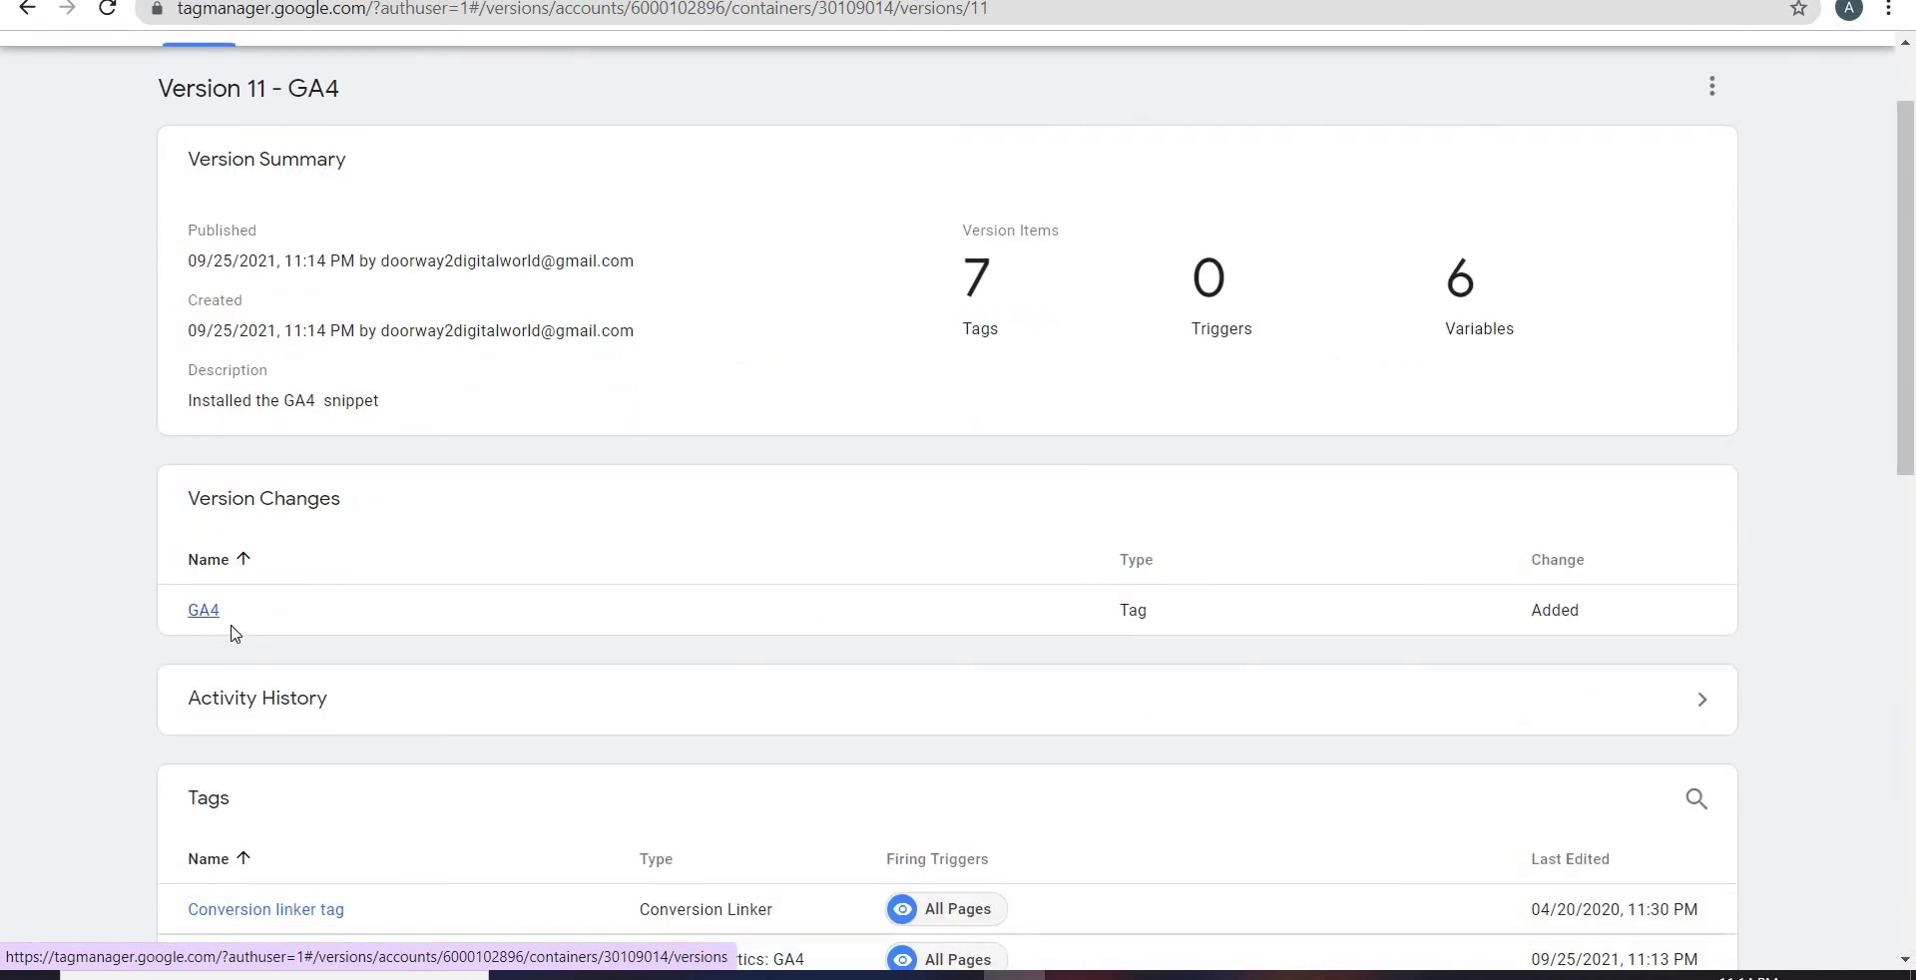
{"action": "scroll", "coordinate": [231, 634], "scroll_direction": "down", "scroll_amount": 3}
{"action": "scroll", "coordinate": [115, 210], "scroll_direction": "up", "scroll_amount": 4}
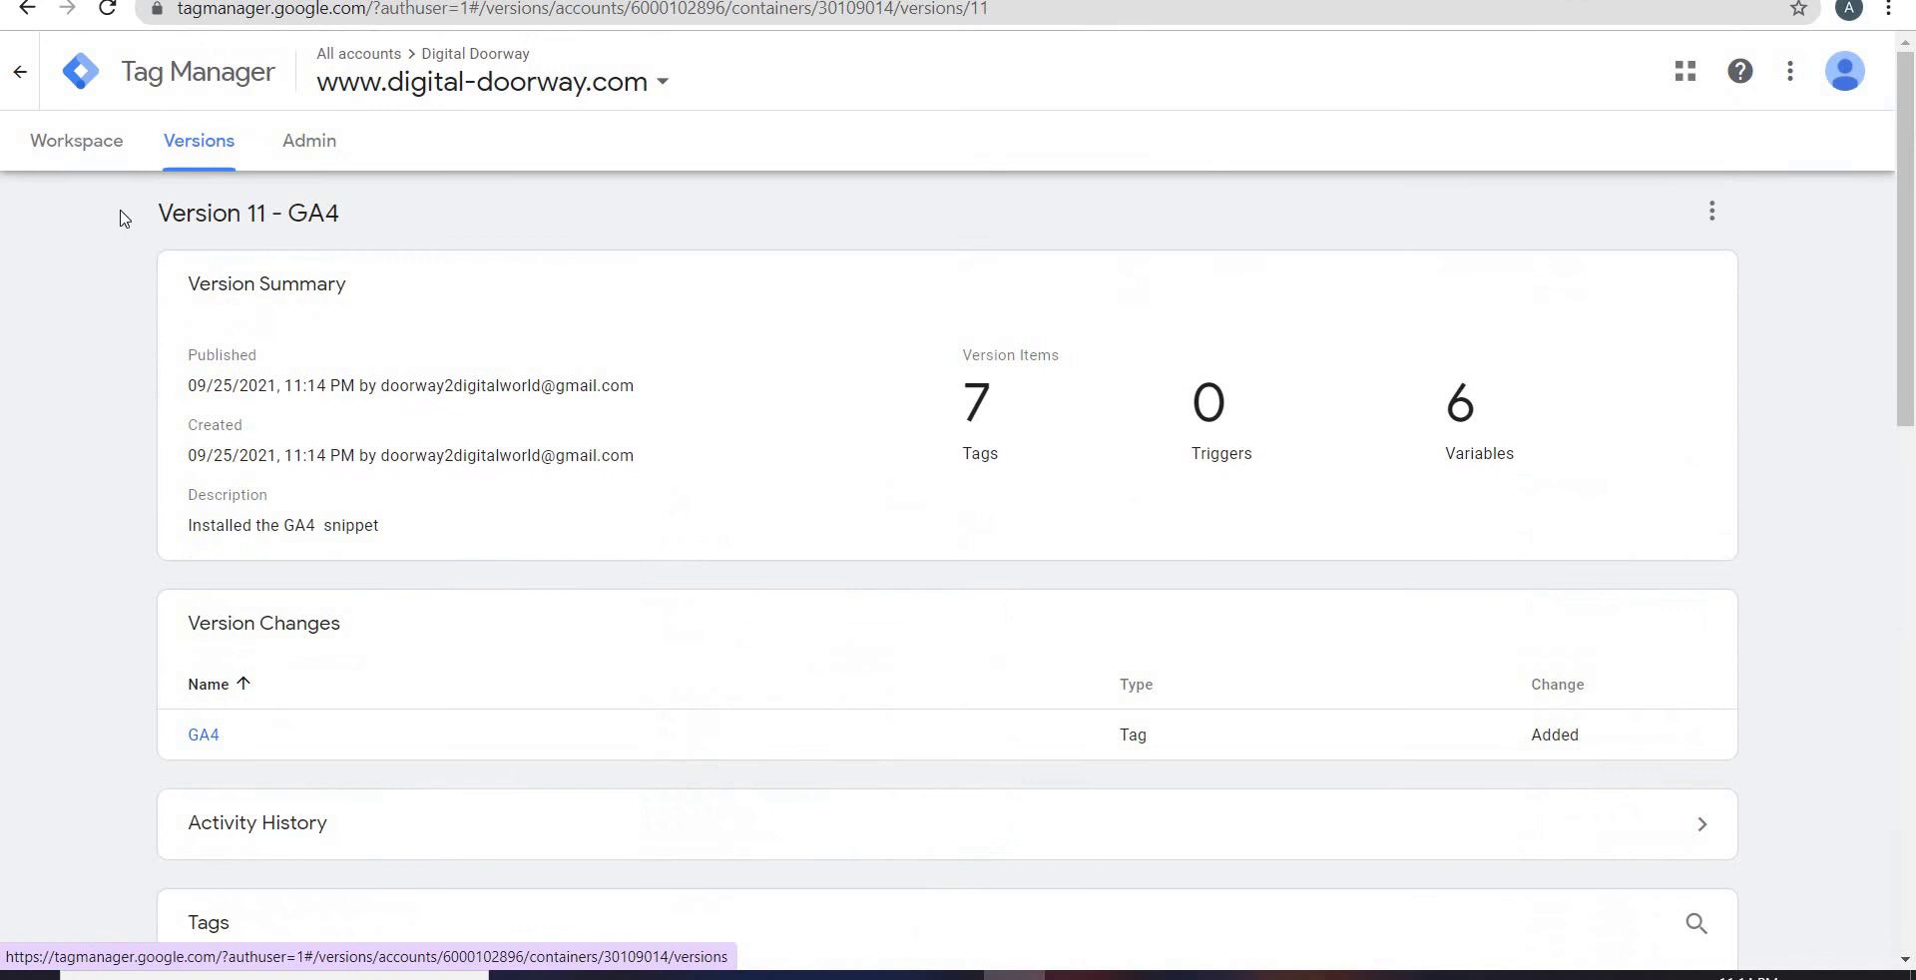
{"action": "left_click", "coordinate": [83, 138]}
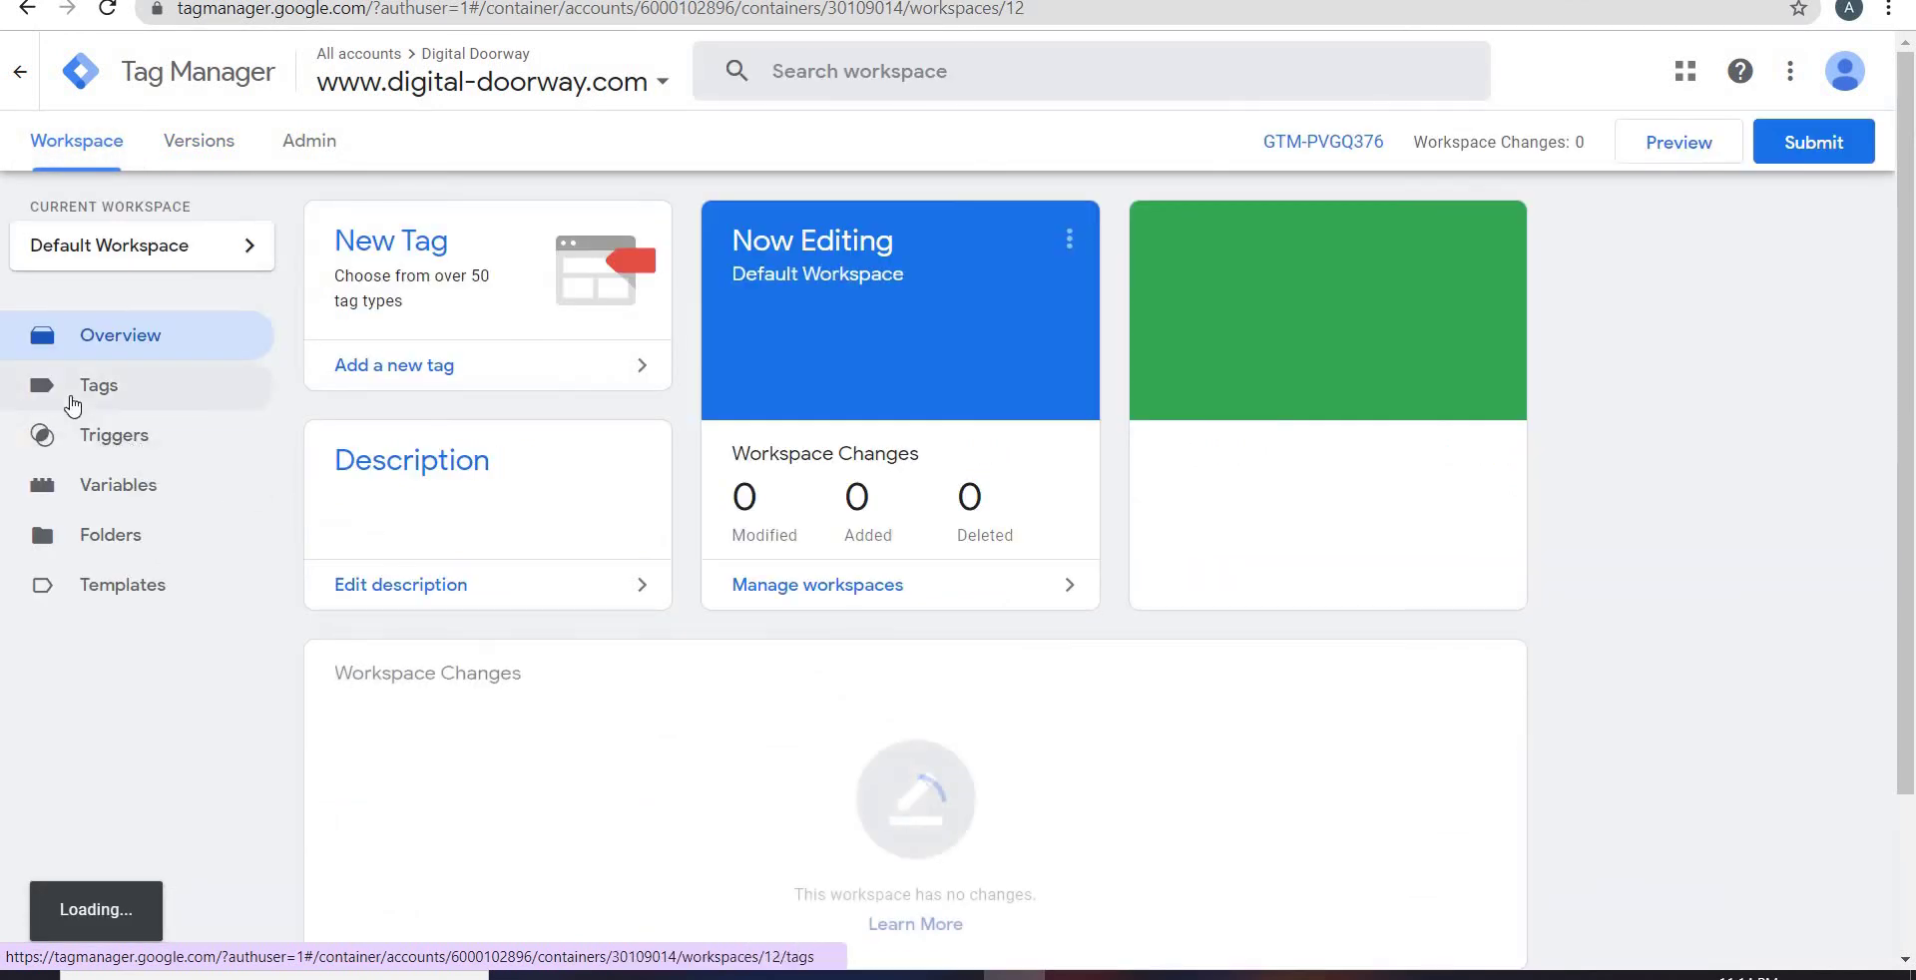
{"action": "left_click", "coordinate": [99, 384]}
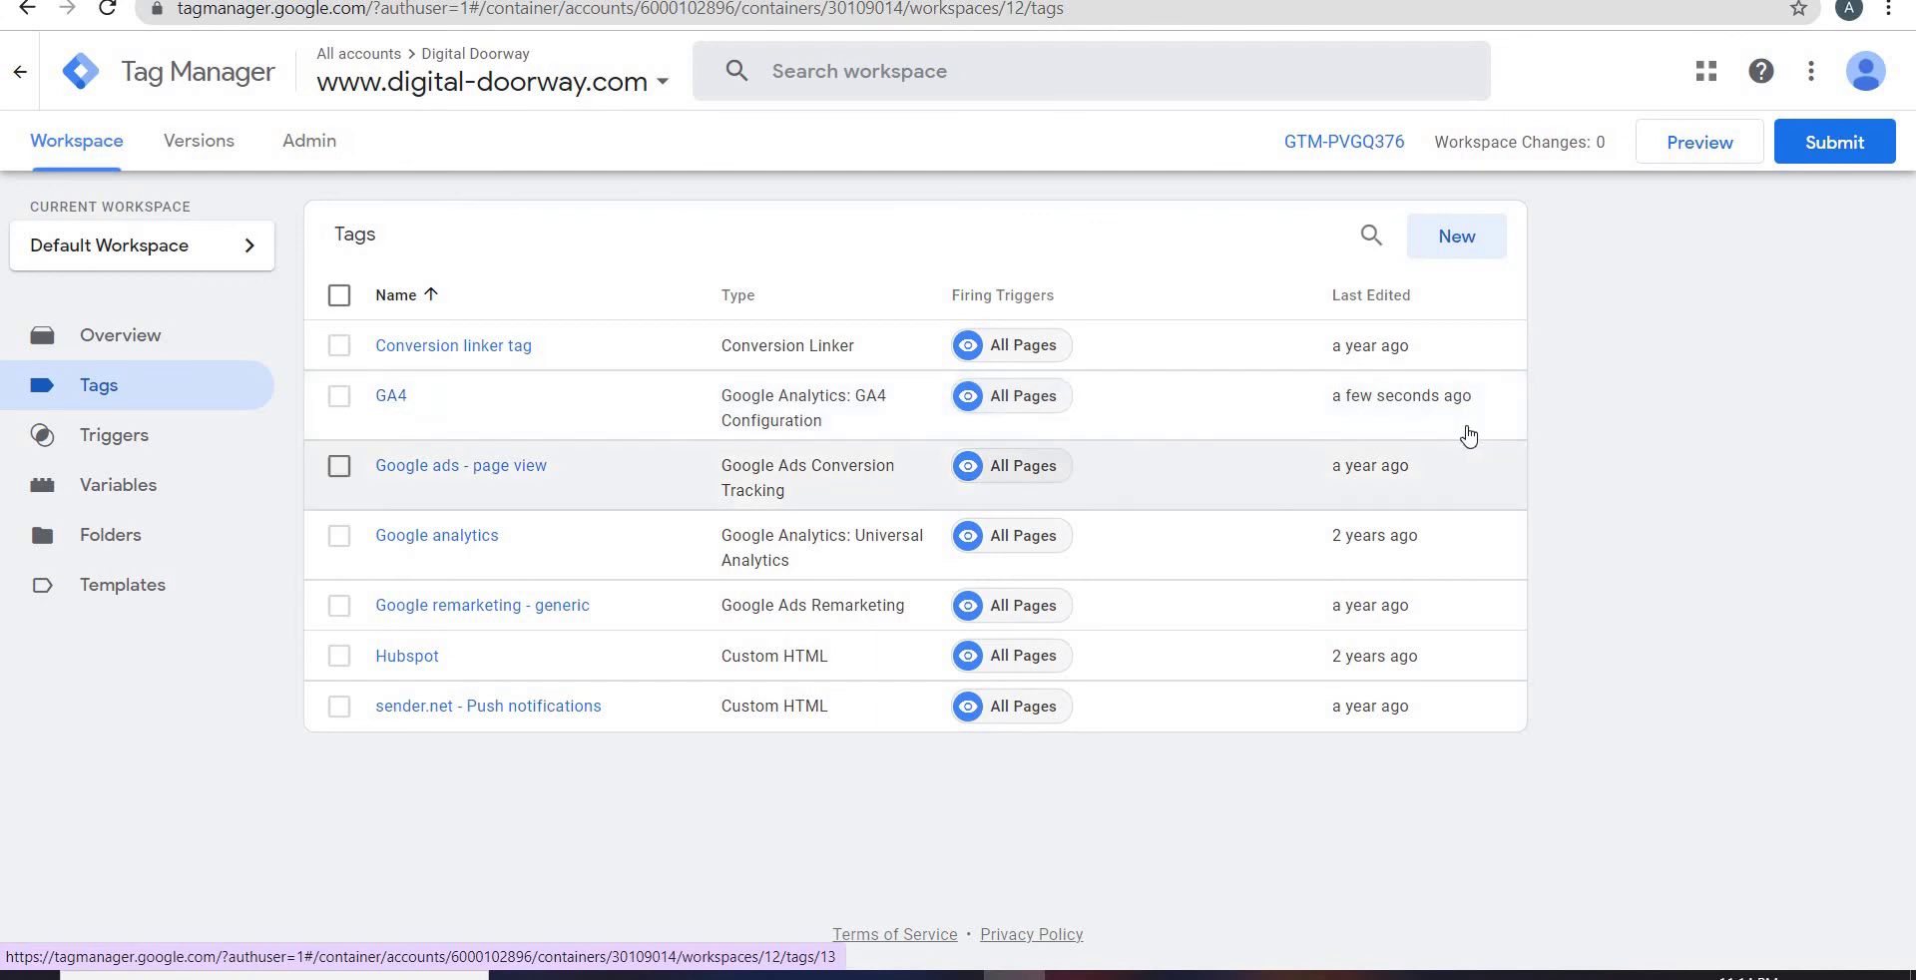
Step: Switch to Google Analytics, review the web stream's details and tagging instructions, and close them
{"action": "left_click", "coordinate": [339, 0]}
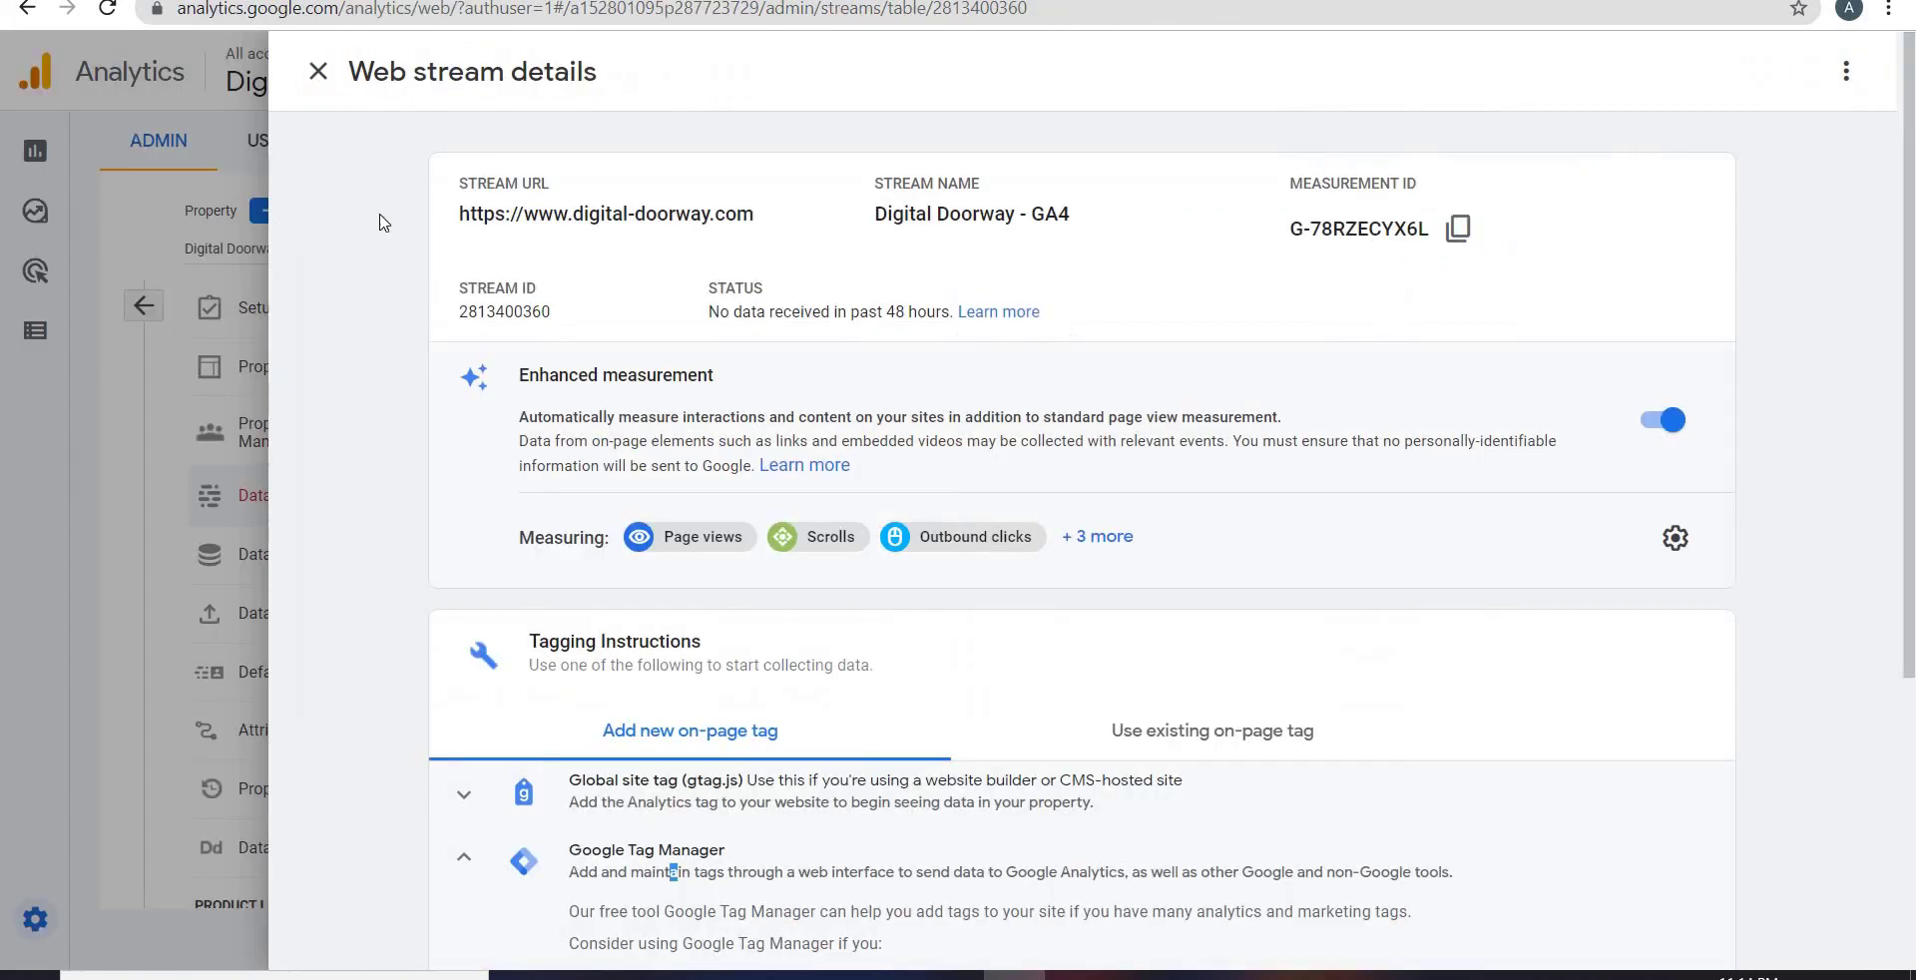
{"action": "scroll", "coordinate": [698, 539], "scroll_direction": "down", "scroll_amount": 4}
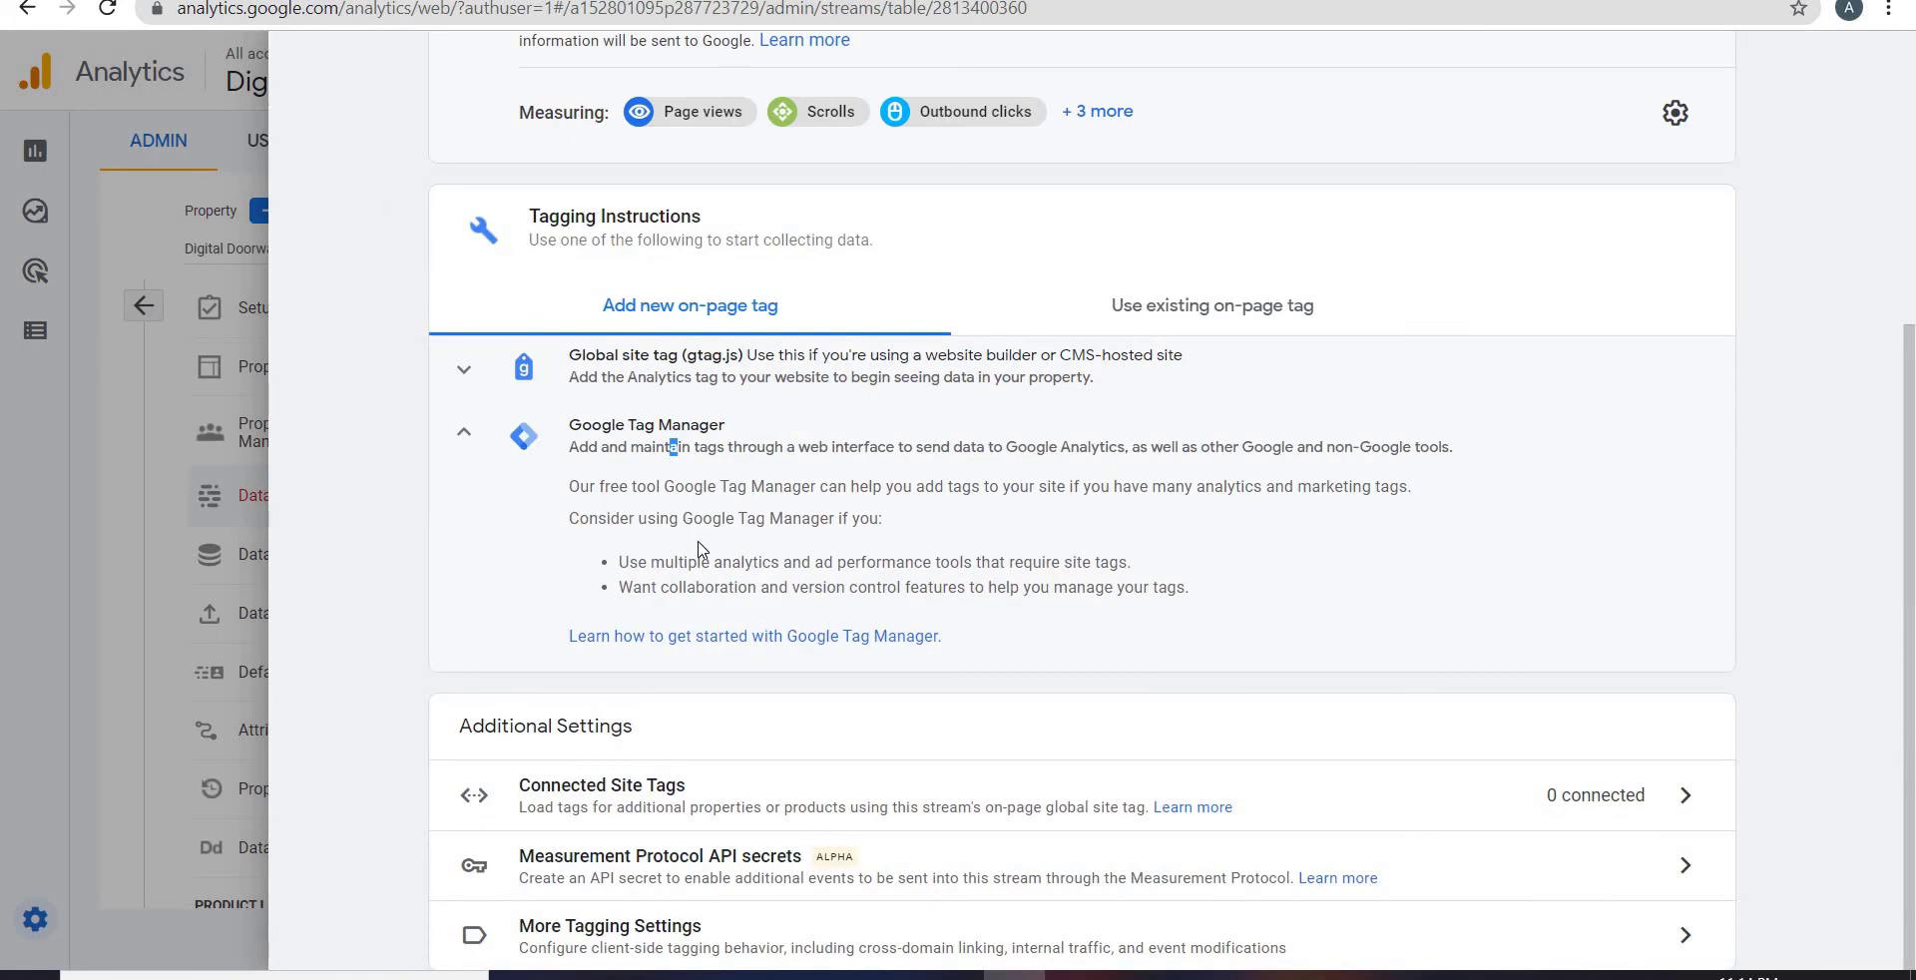
{"action": "scroll", "coordinate": [542, 625], "scroll_direction": "up", "scroll_amount": 4}
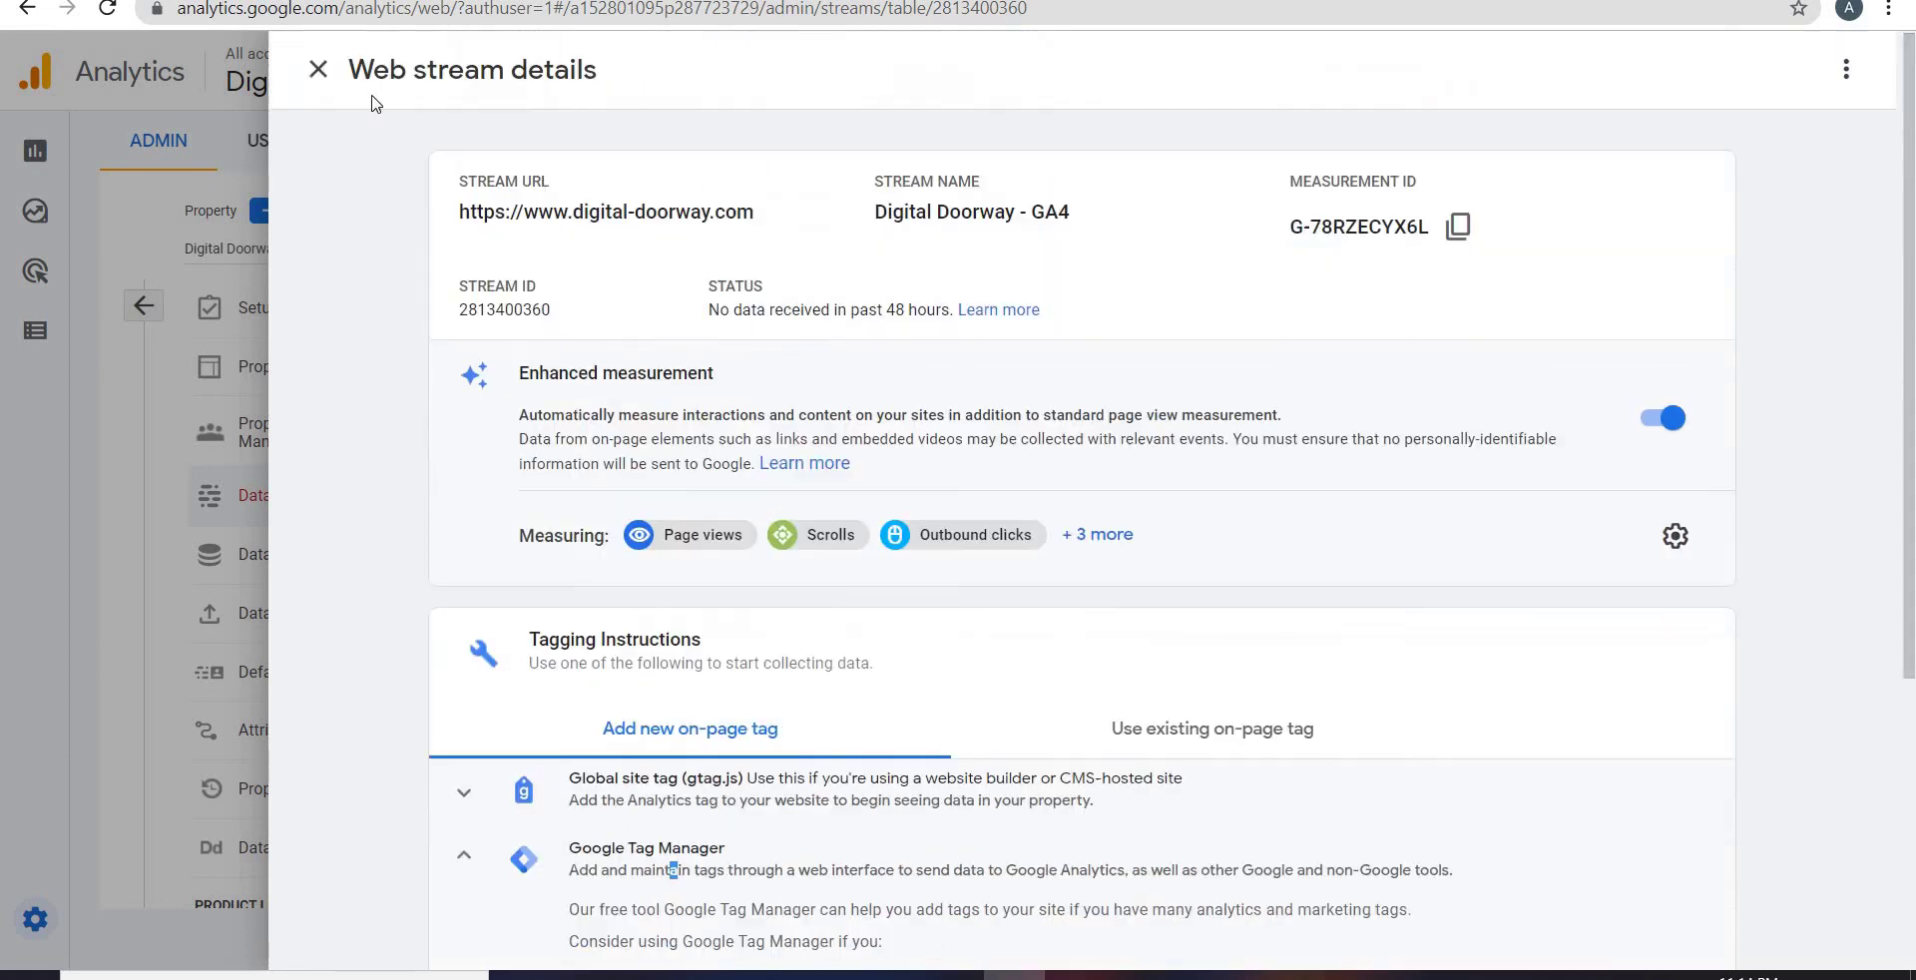
{"action": "left_click", "coordinate": [317, 72]}
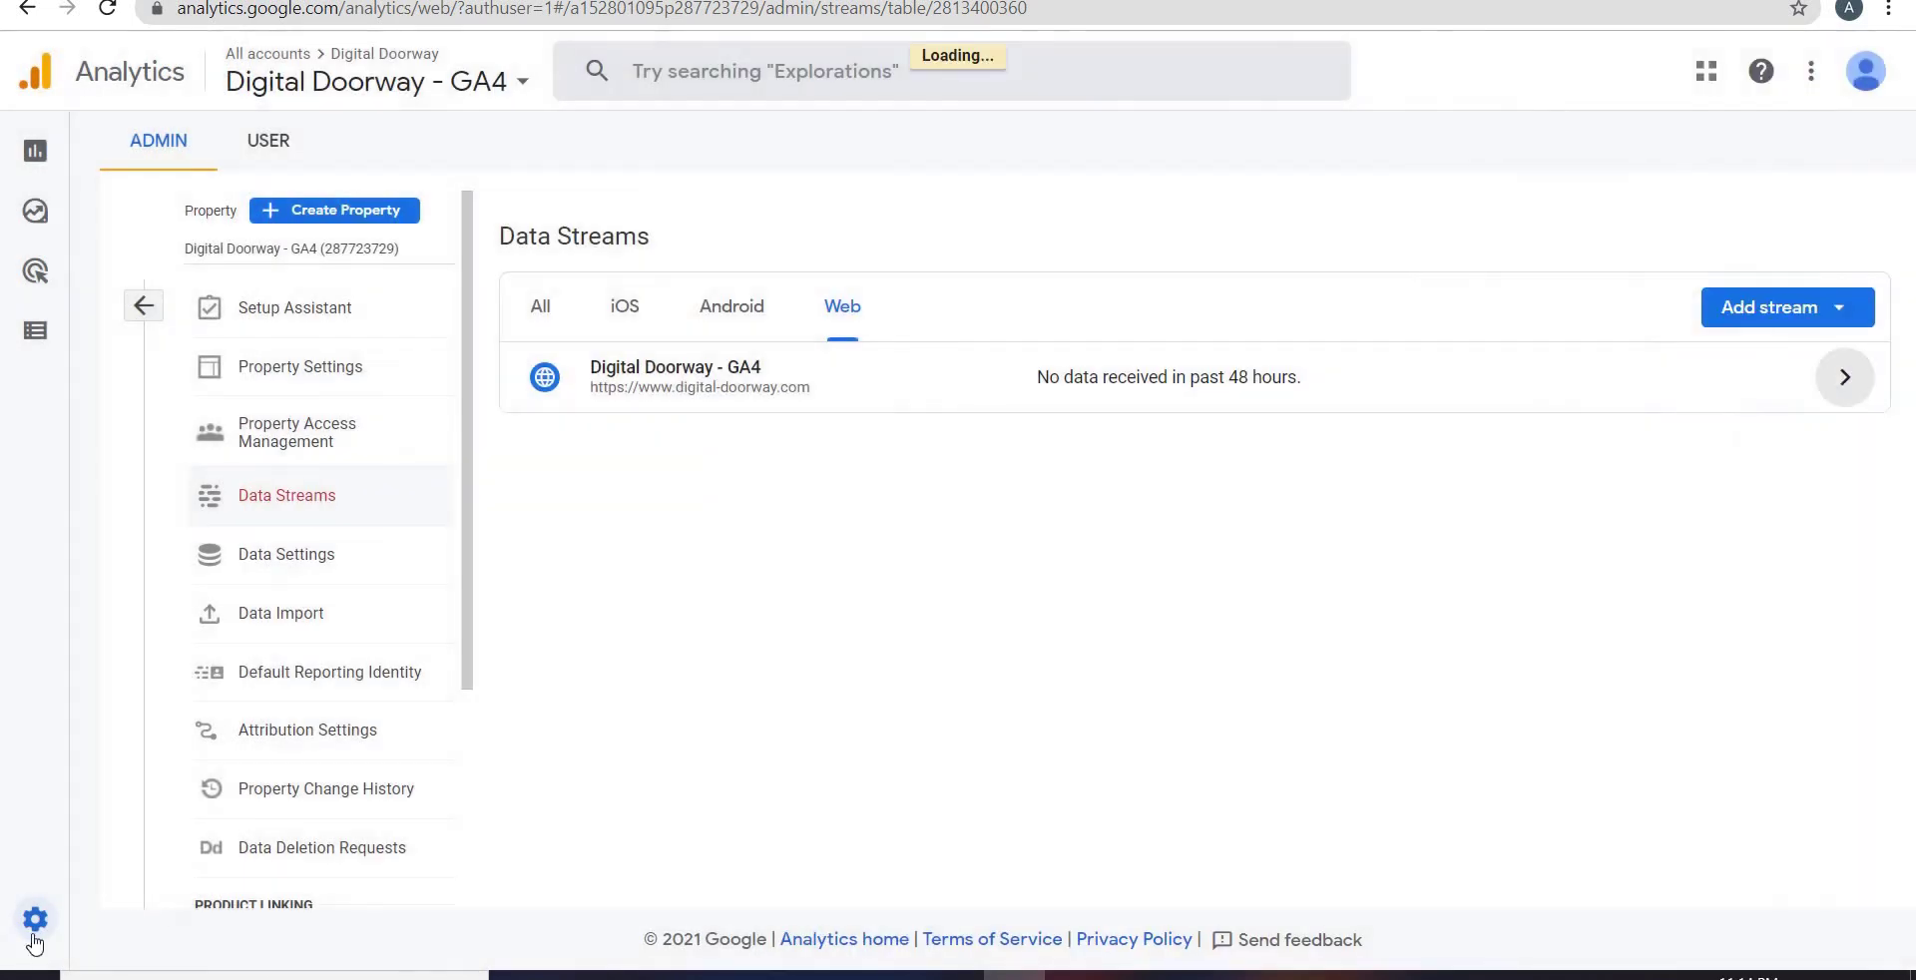
Step: View the Reports snapshot of the Digital Doorway - GA4 property and open its Explorations
{"action": "mouse_move", "coordinate": [33, 930]}
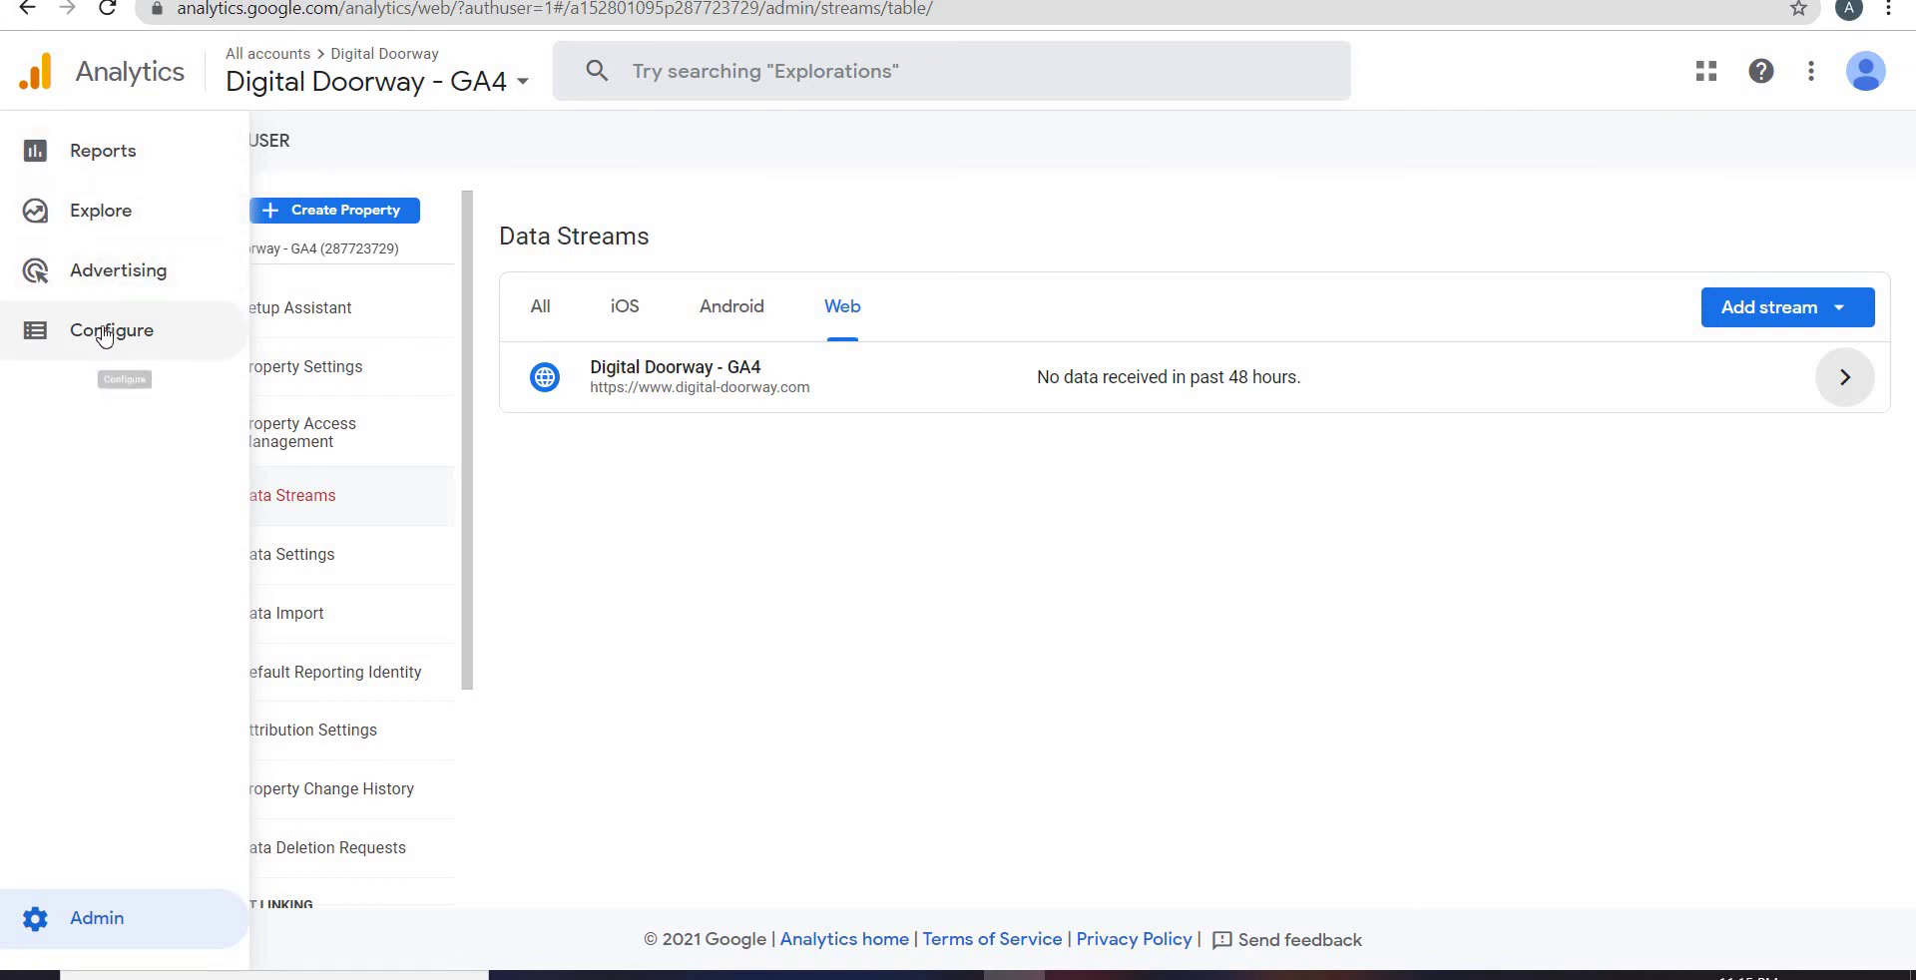
{"action": "left_click", "coordinate": [110, 172]}
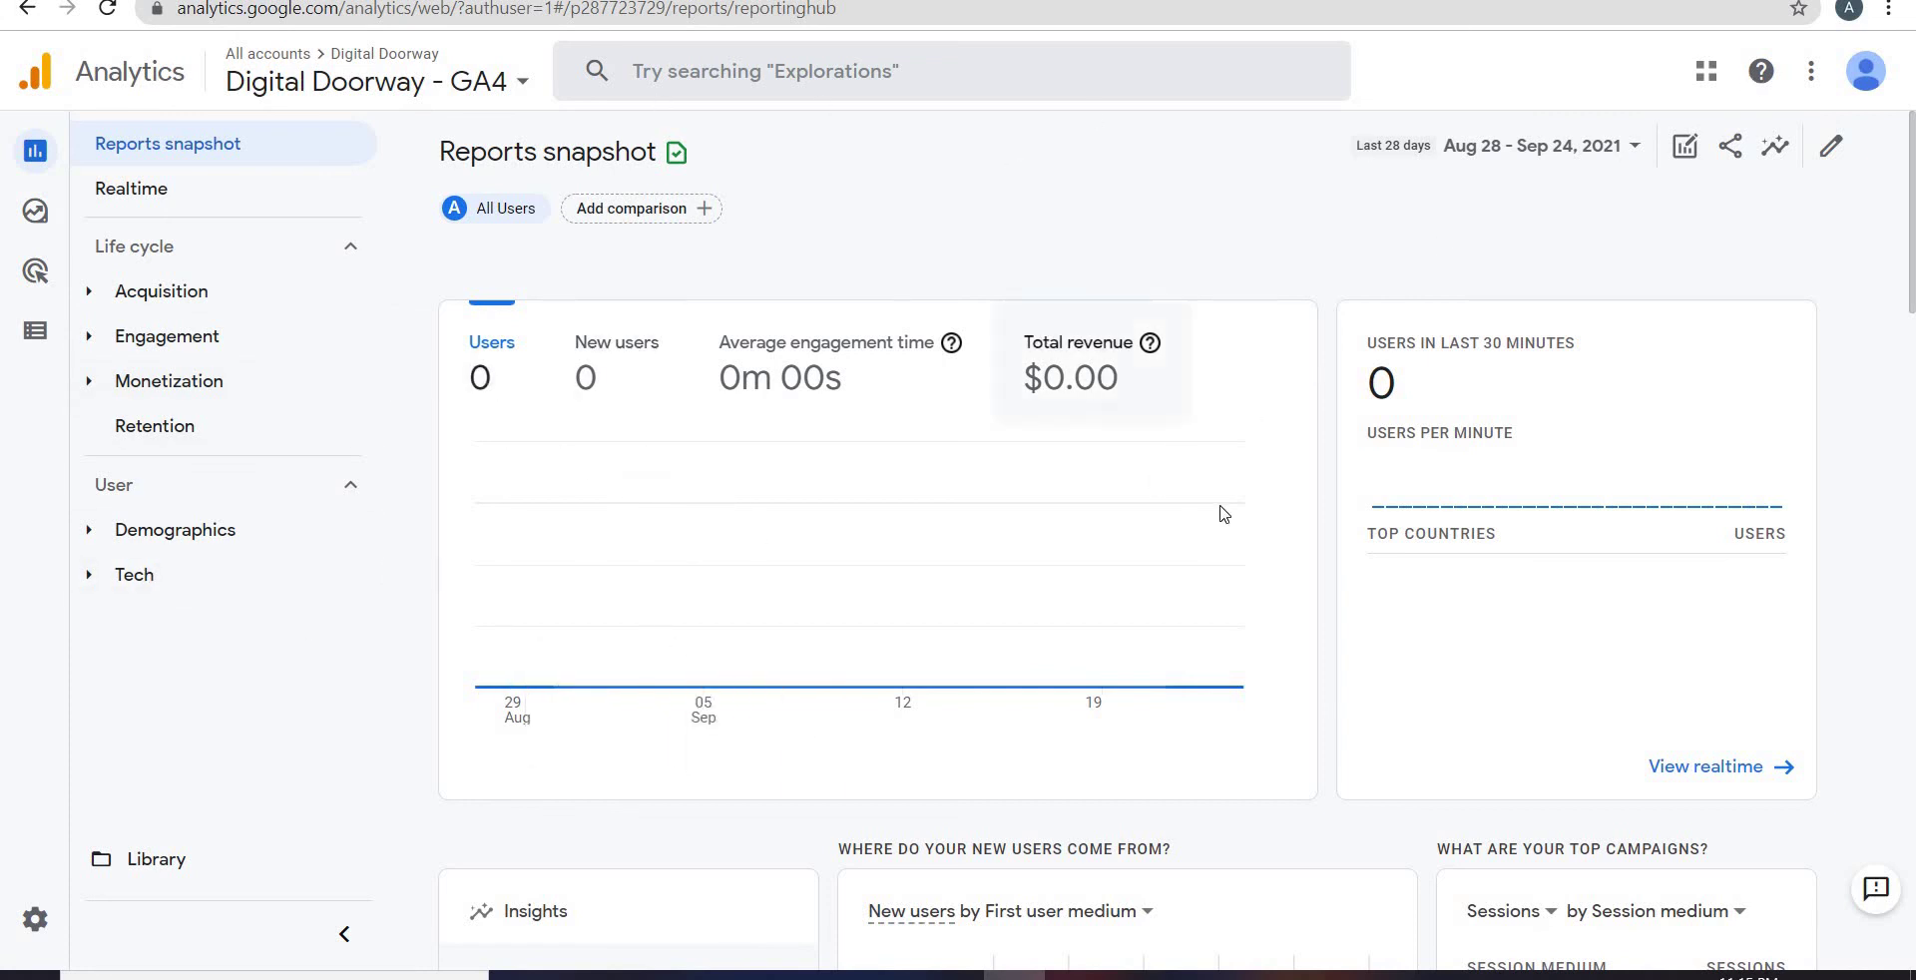
{"action": "left_click", "coordinate": [40, 214]}
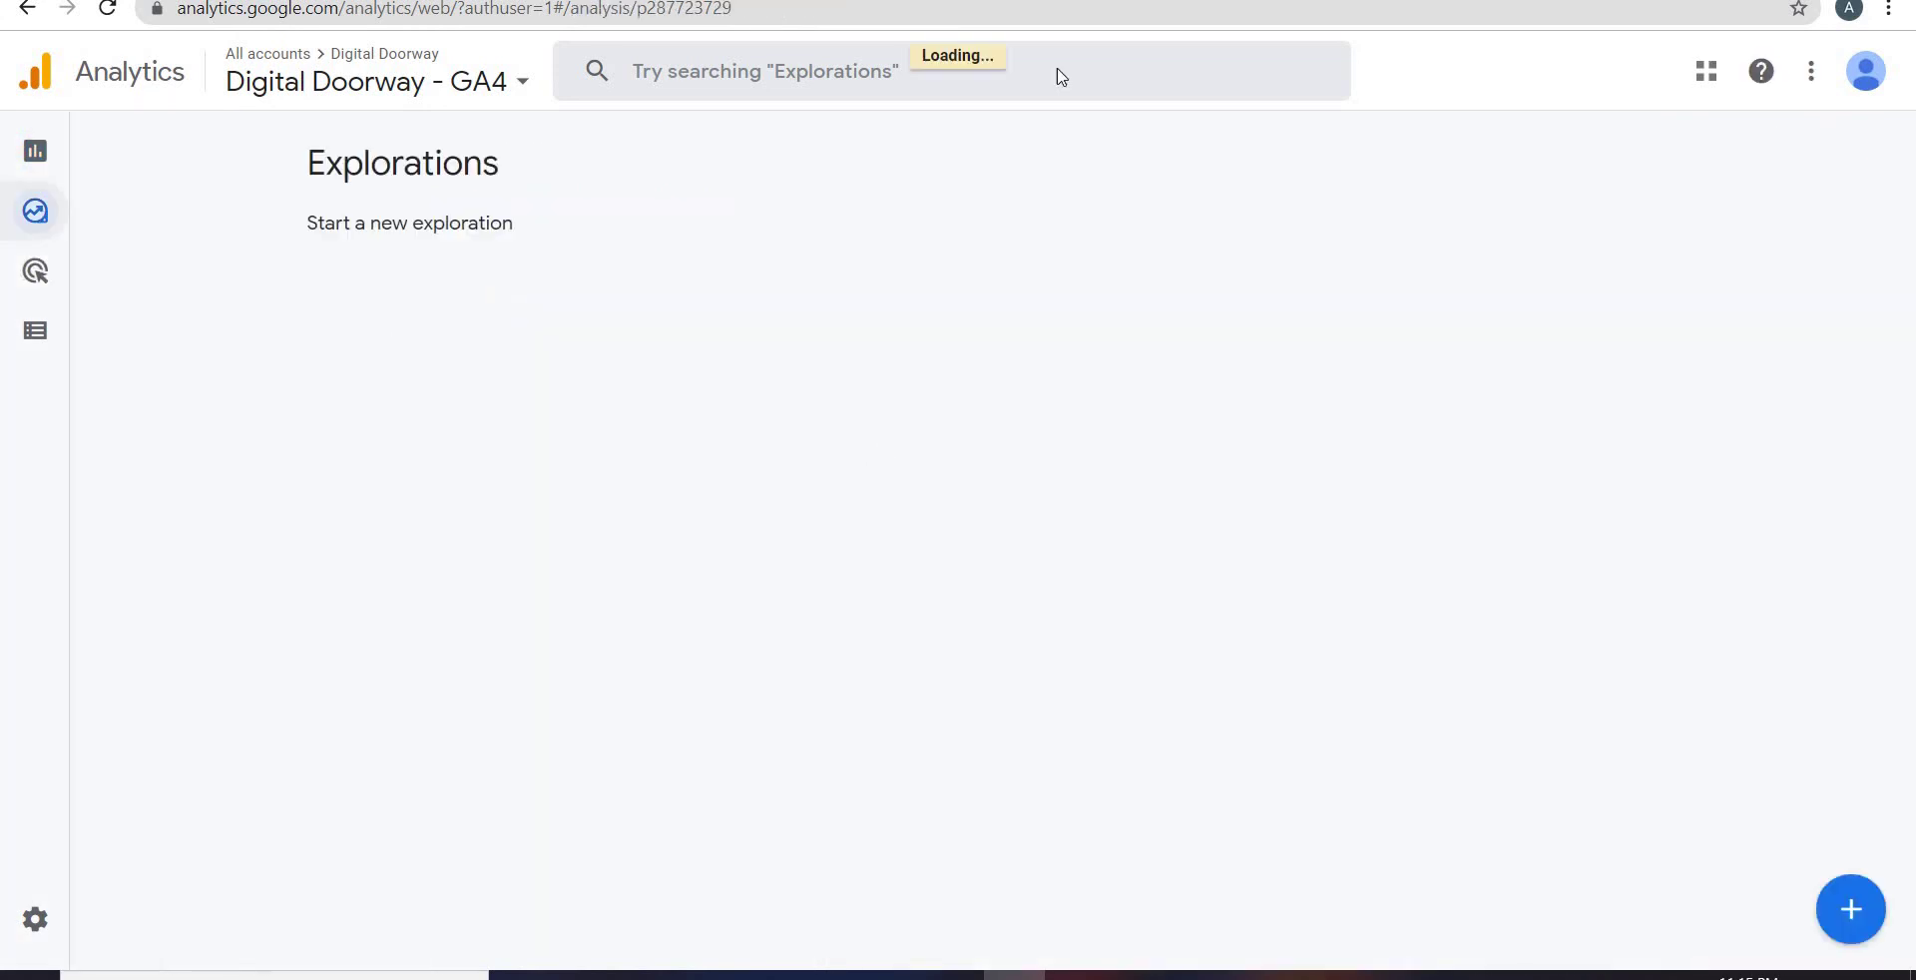